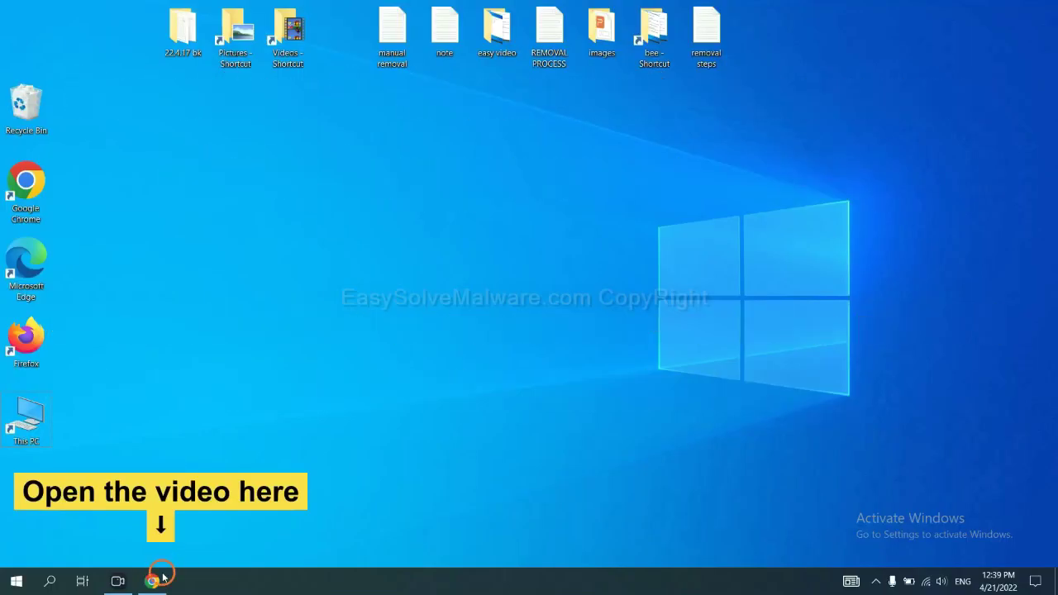
Open the easysolvemalware.com removal guide from the video description and download SpyHunter for Windows.
{"action": "left_click", "coordinate": [161, 580]}
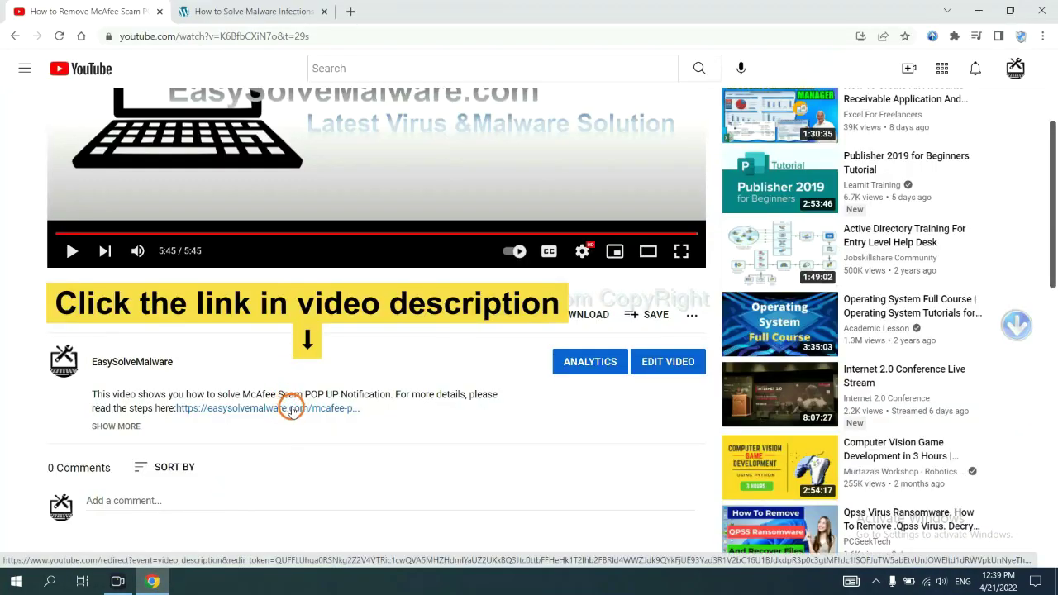
{"action": "left_click", "coordinate": [291, 409]}
{"action": "scroll", "coordinate": [1046, 275], "scroll_direction": "down", "scroll_amount": 3}
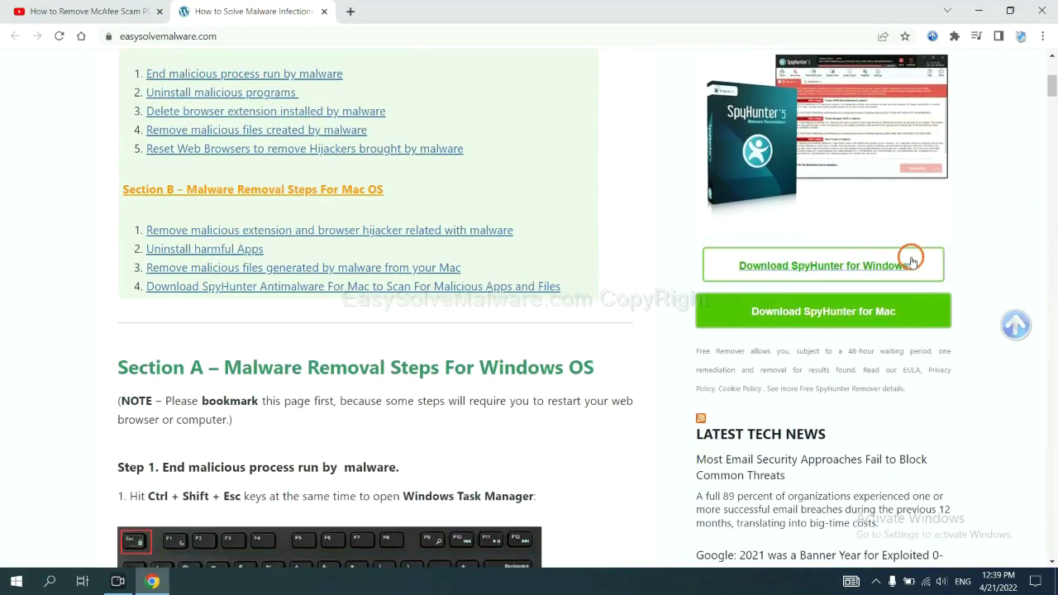
{"action": "left_click", "coordinate": [898, 264]}
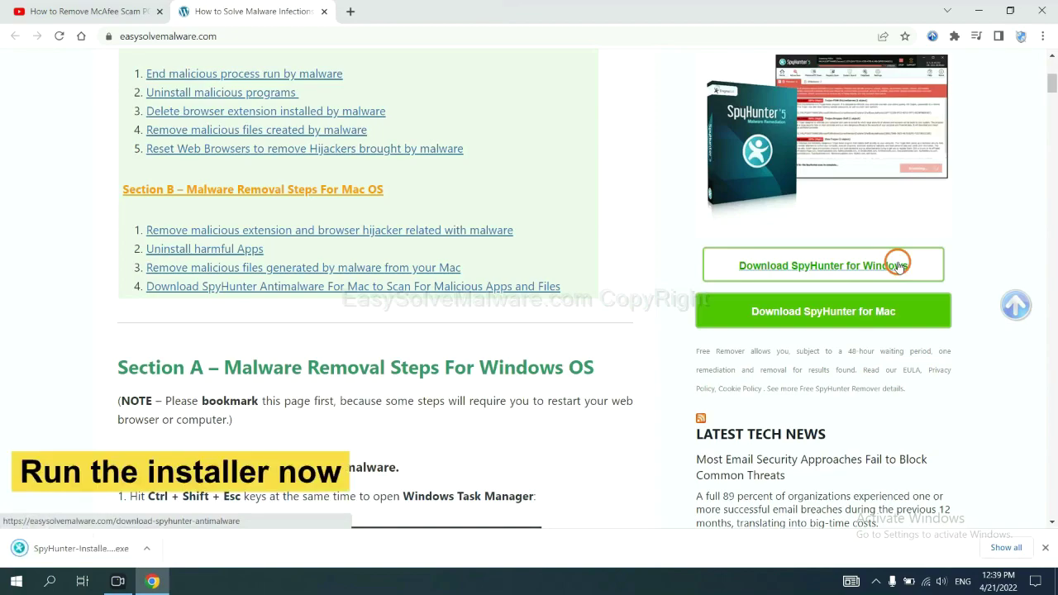
Run the SpyHunter installer in English, accept the EULA, and install SpyHunter 5.
{"action": "left_click", "coordinate": [66, 551]}
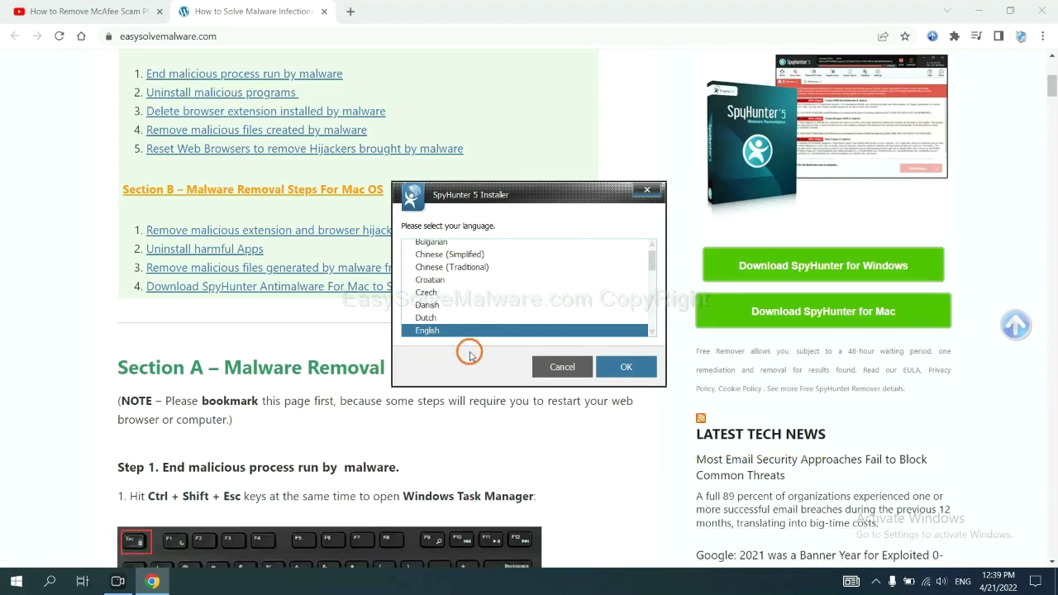
{"action": "left_click", "coordinate": [606, 360]}
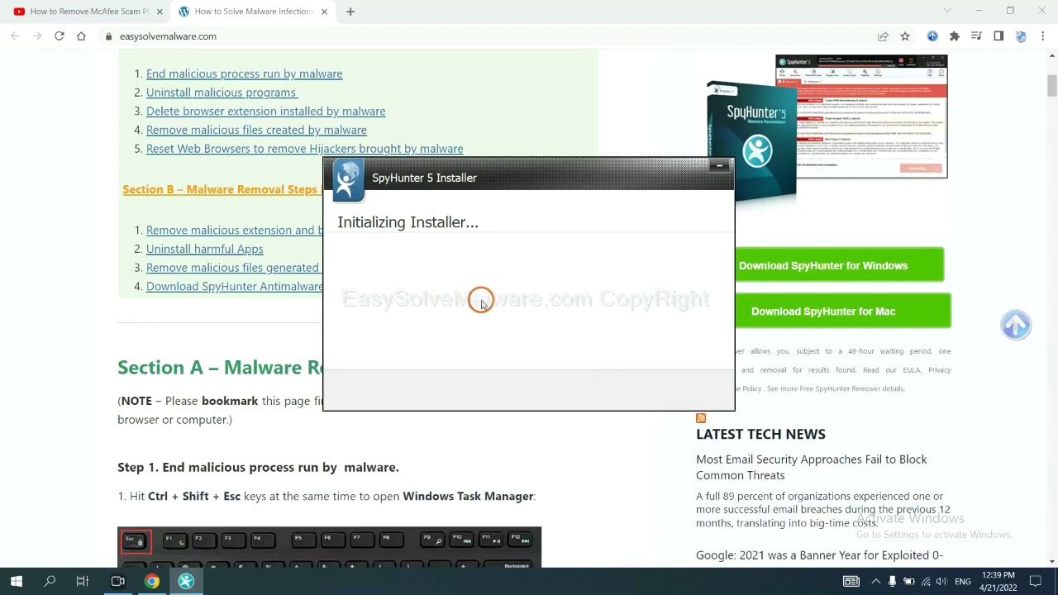
{"action": "left_click", "coordinate": [447, 299]}
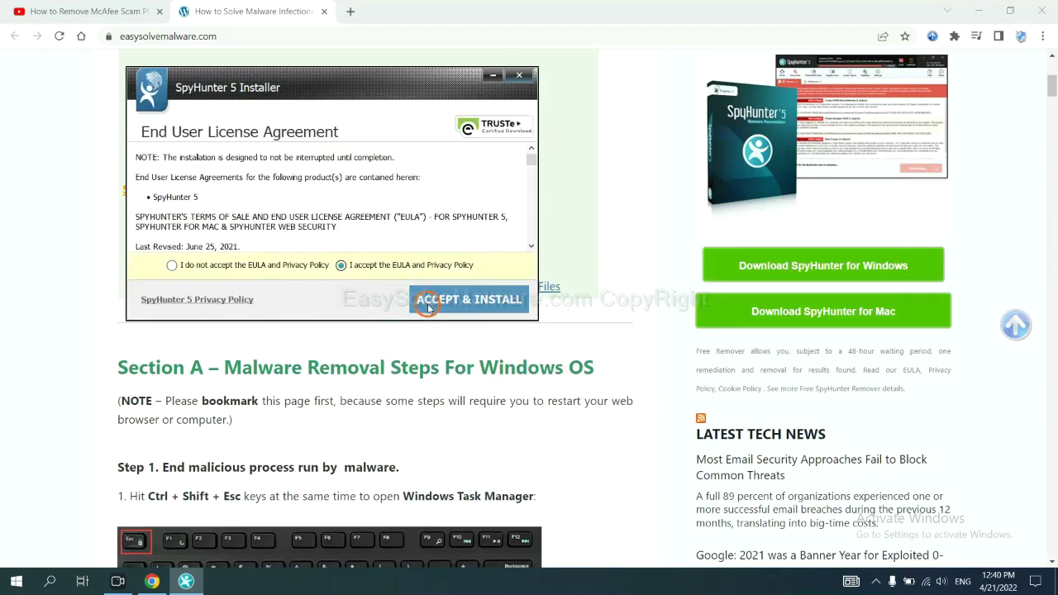
{"action": "left_click", "coordinate": [428, 308]}
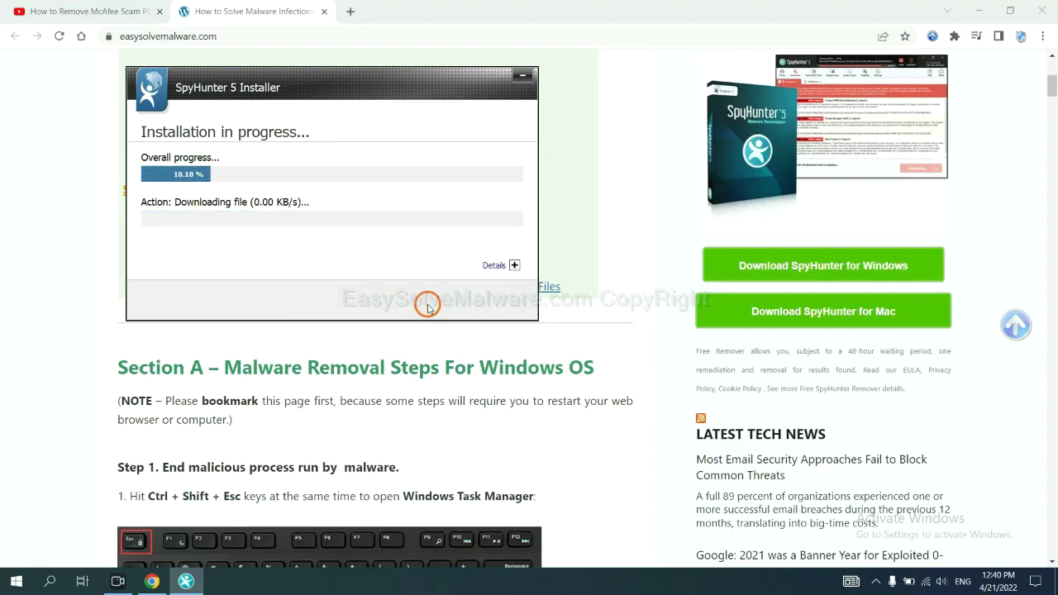
{"action": "left_click", "coordinate": [521, 372]}
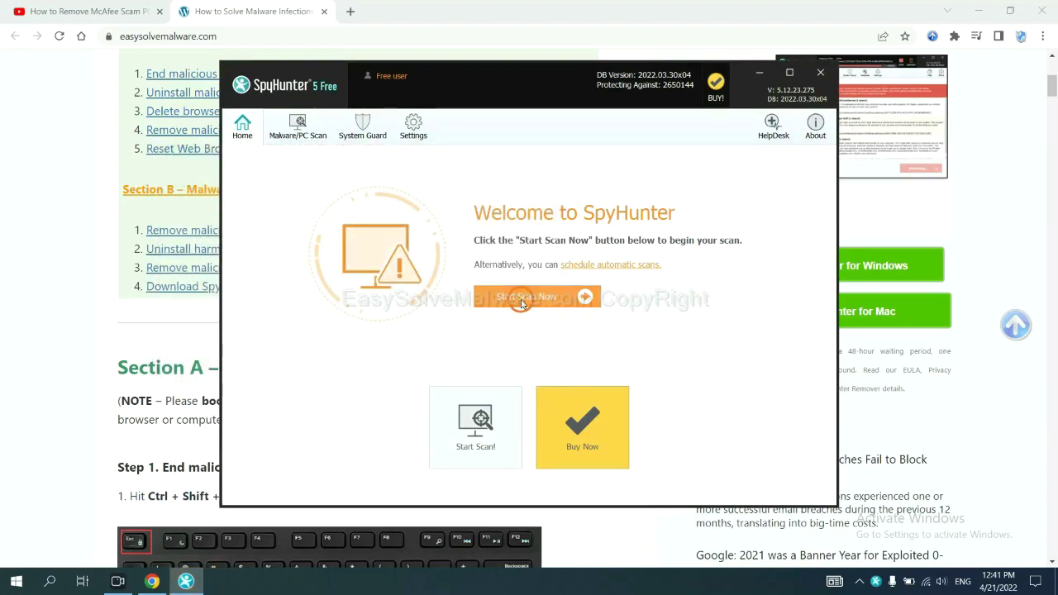
Run a SpyHunter scan and continue past the remove360.bat unknown-object result.
{"action": "left_click", "coordinate": [521, 299]}
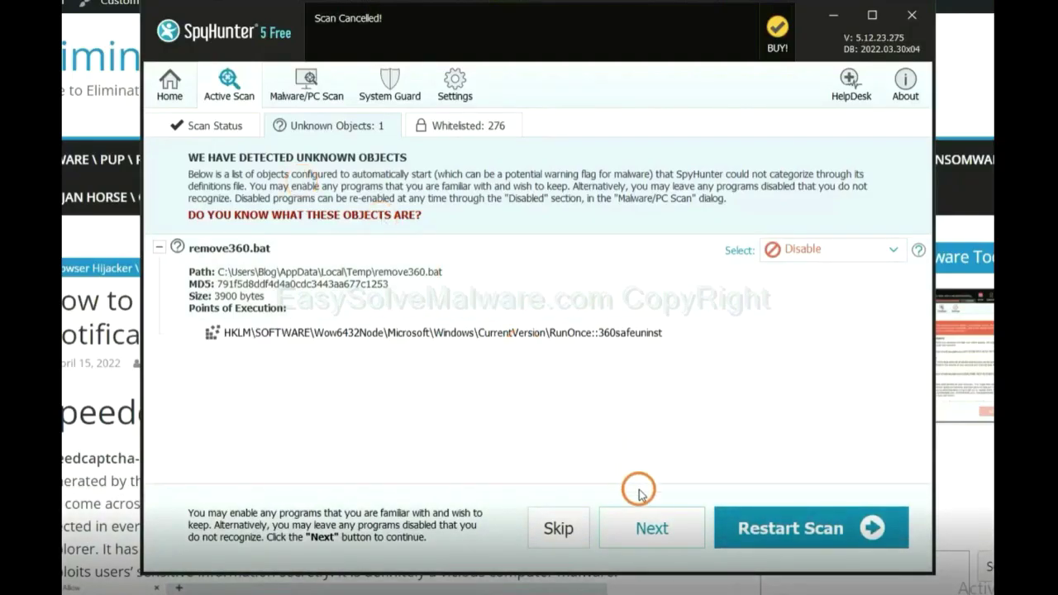
{"action": "left_click", "coordinate": [651, 530]}
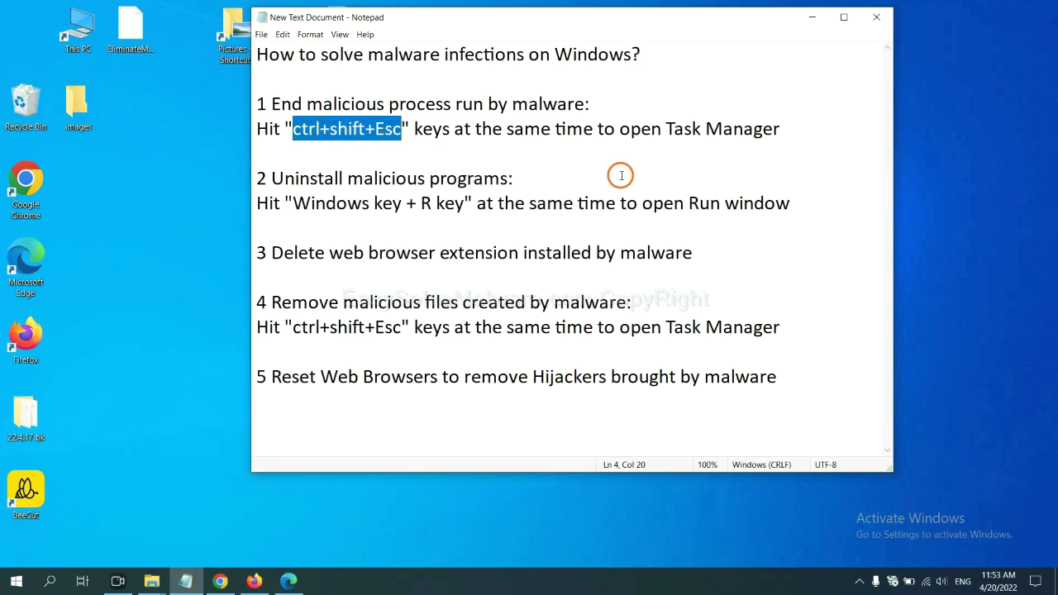
{"action": "left_click", "coordinate": [373, 132]}
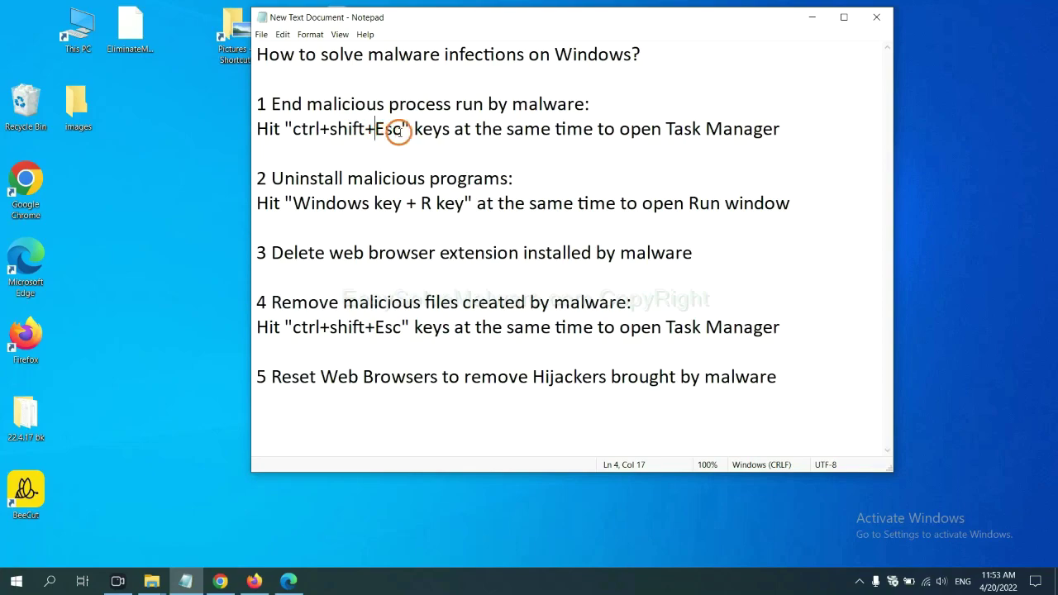
{"action": "left_click_drag", "start_coordinate": [405, 133], "coordinate": [293, 132]}
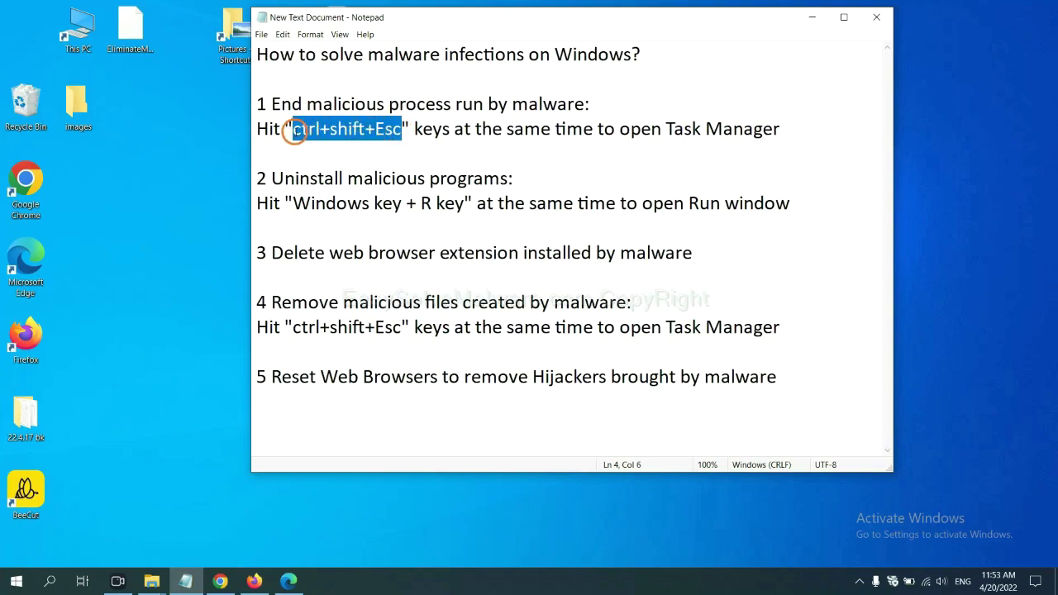
{"action": "key", "text": "ctrl+shift+Escape"}
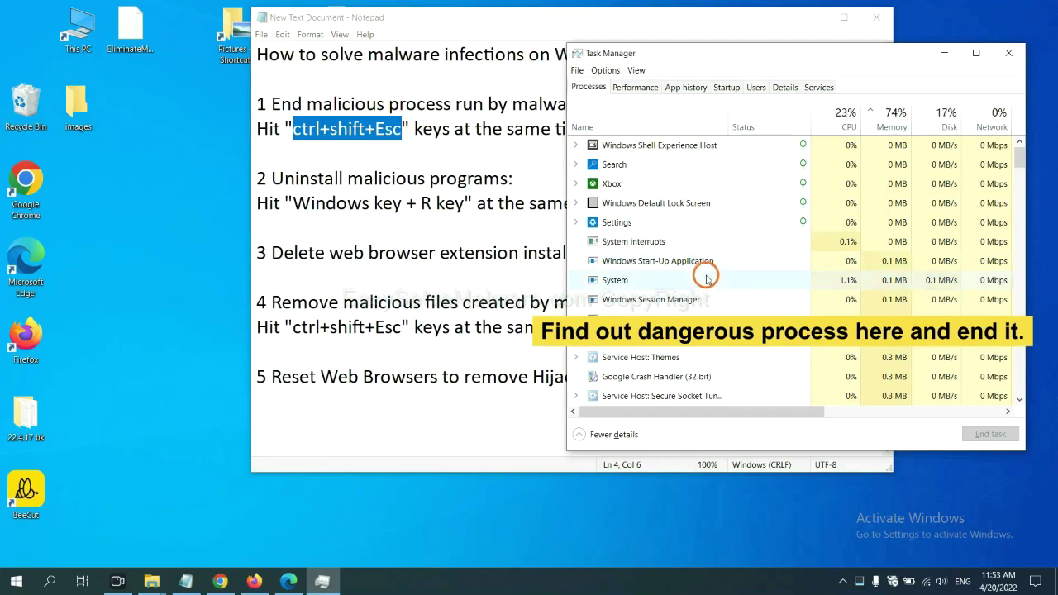
{"action": "left_click", "coordinate": [707, 280]}
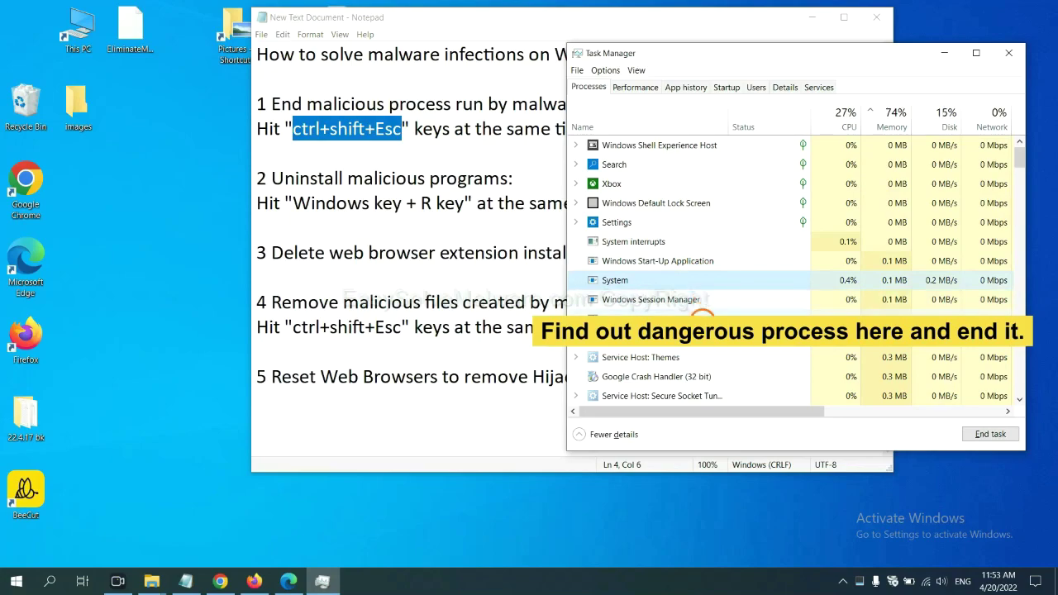
{"action": "left_click", "coordinate": [703, 319]}
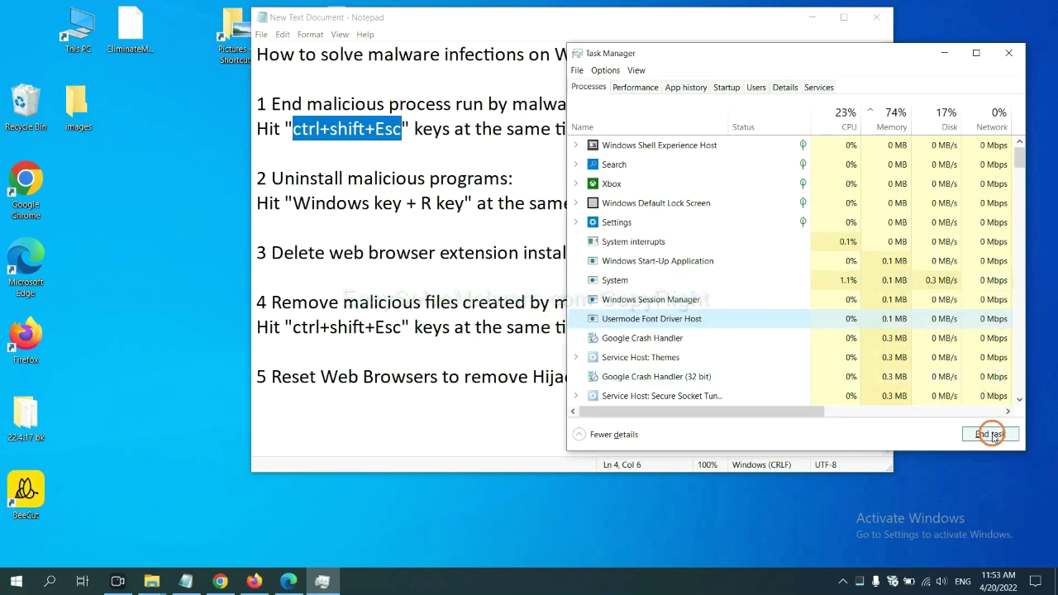
{"action": "left_click", "coordinate": [1005, 55]}
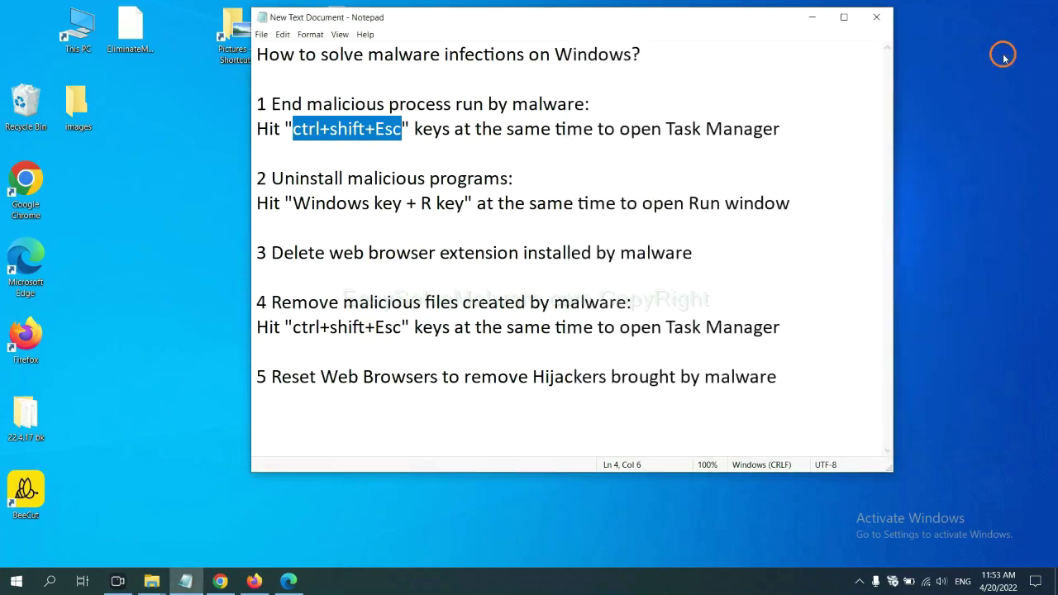
{"action": "left_click", "coordinate": [657, 192]}
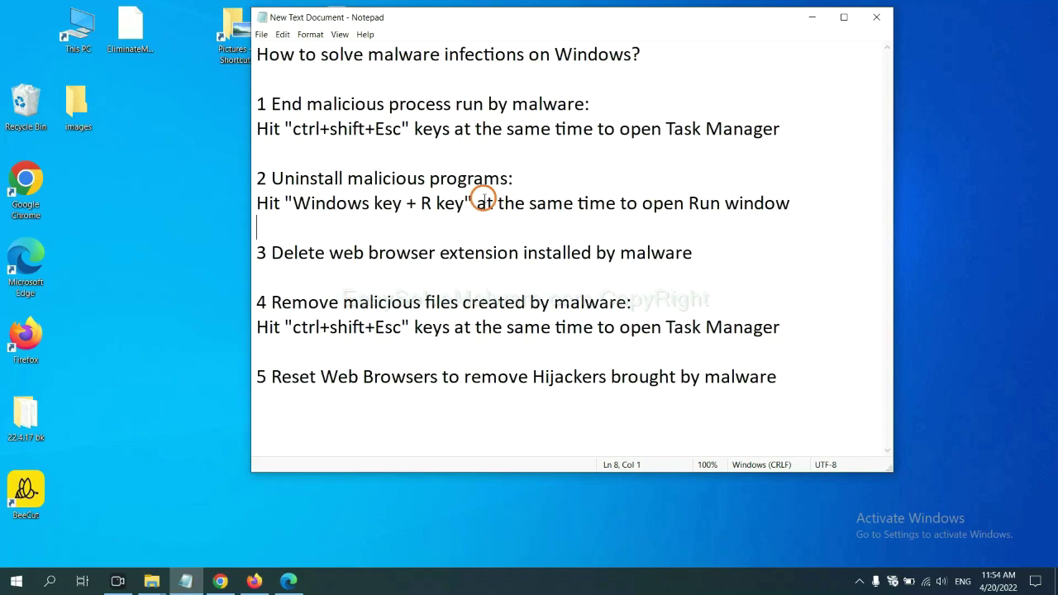
Run the 'control panel' command from a Run dialog placed beside step 2 of the notes.
{"action": "left_click_drag", "start_coordinate": [292, 205], "coordinate": [462, 211]}
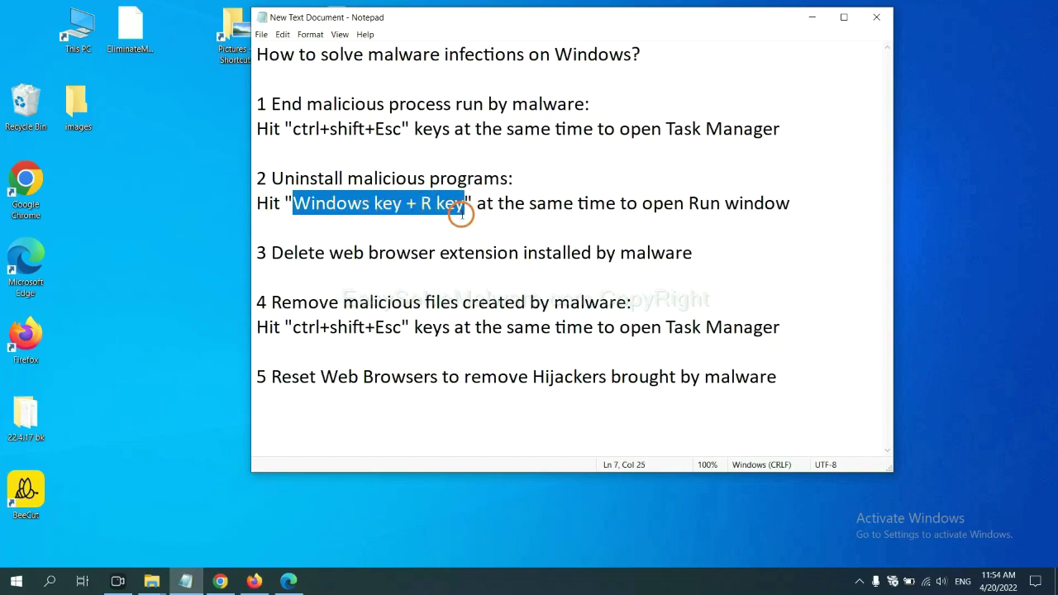
{"action": "key", "text": "super+r"}
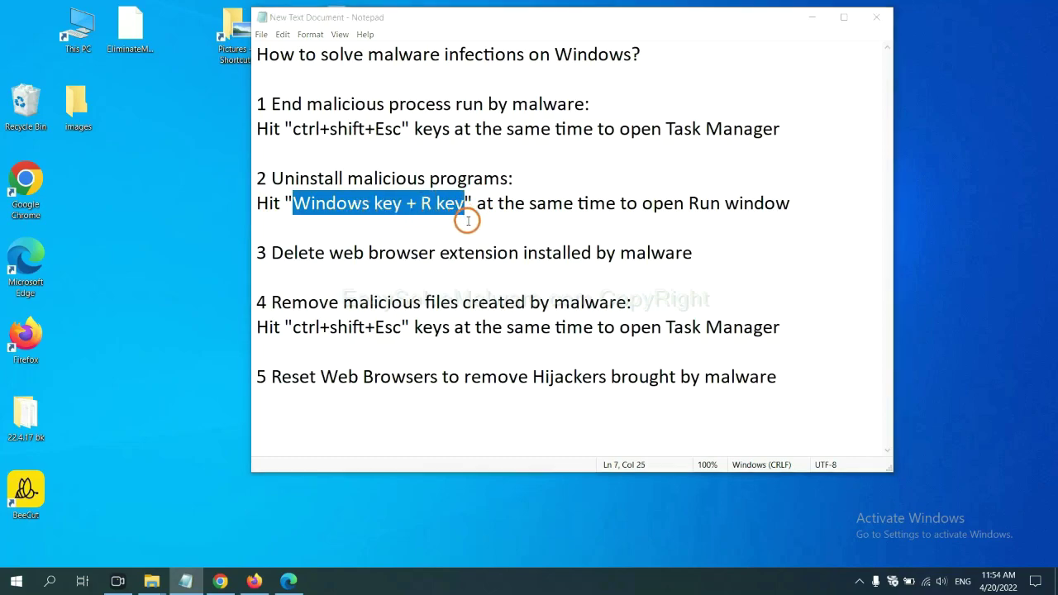
{"action": "left_click_drag", "start_coordinate": [117, 434], "coordinate": [808, 185]}
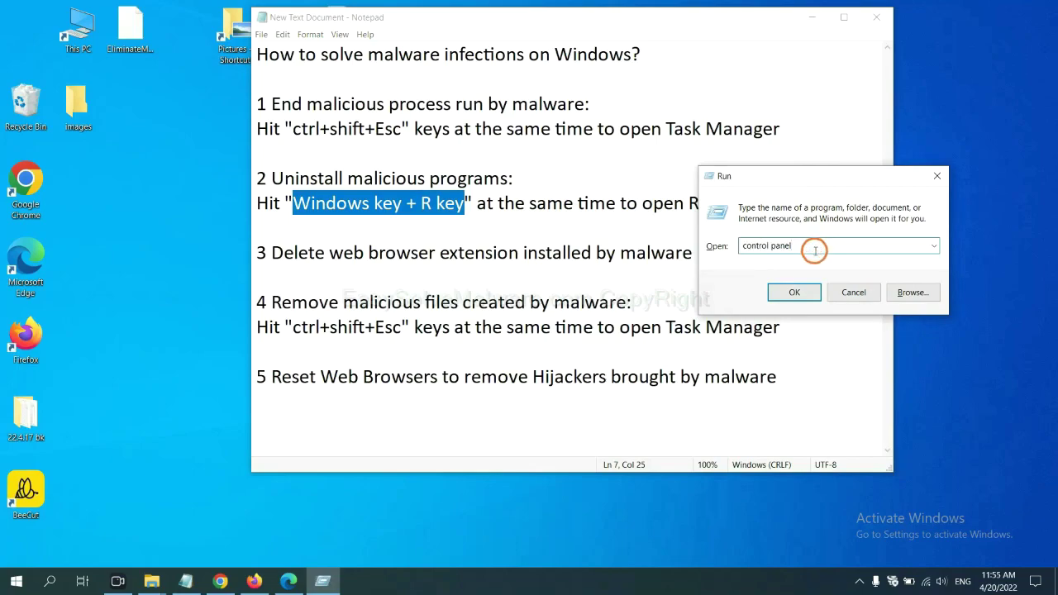
{"action": "left_click_drag", "start_coordinate": [814, 245], "coordinate": [719, 245]}
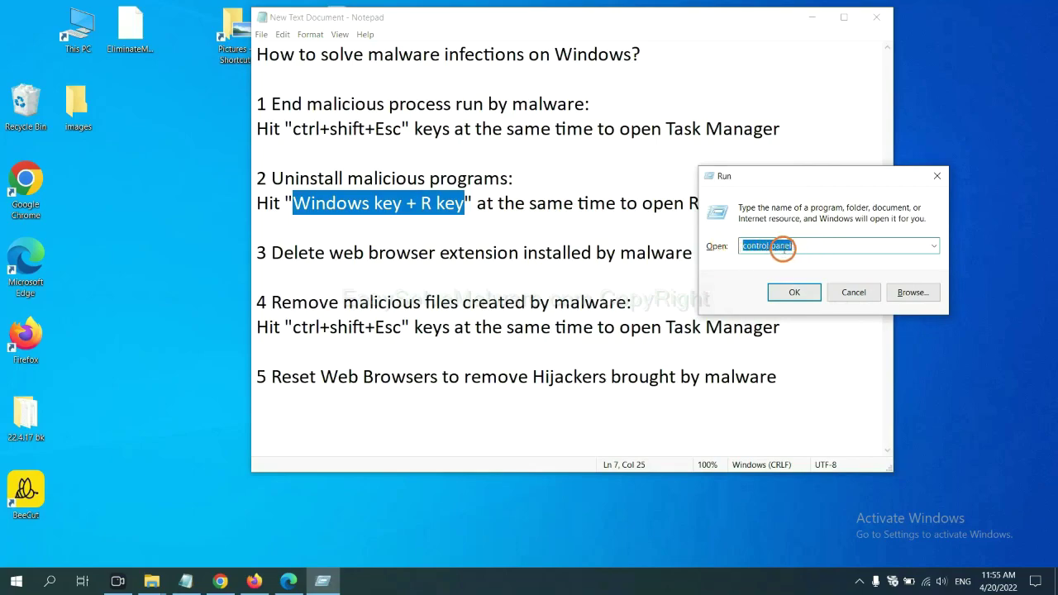
{"action": "left_click", "coordinate": [791, 296]}
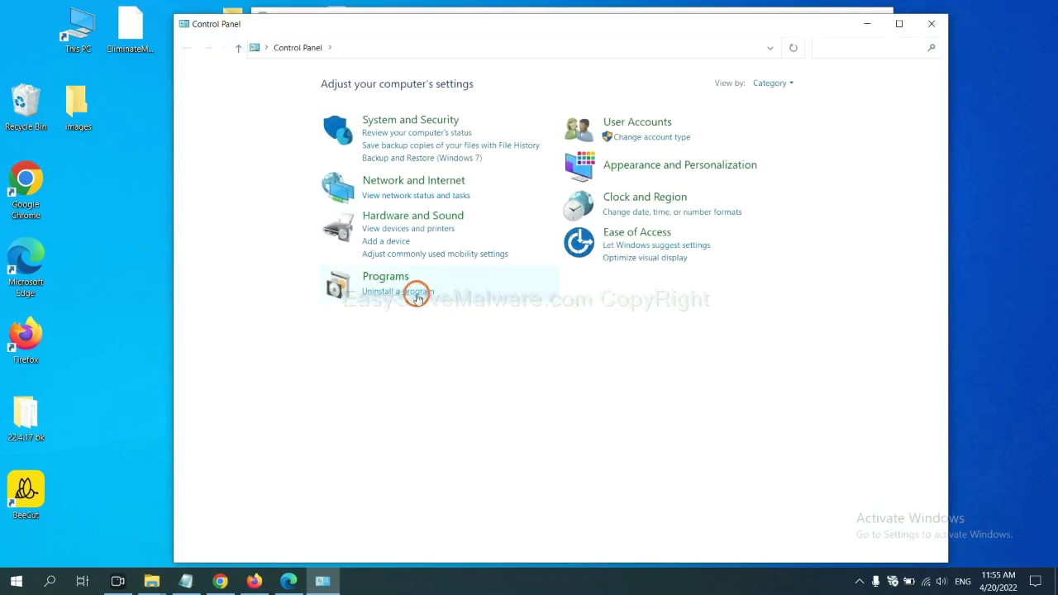
Select Xiph.Org Open Codecs in the installed programs list and uninstall it.
{"action": "left_click", "coordinate": [417, 296]}
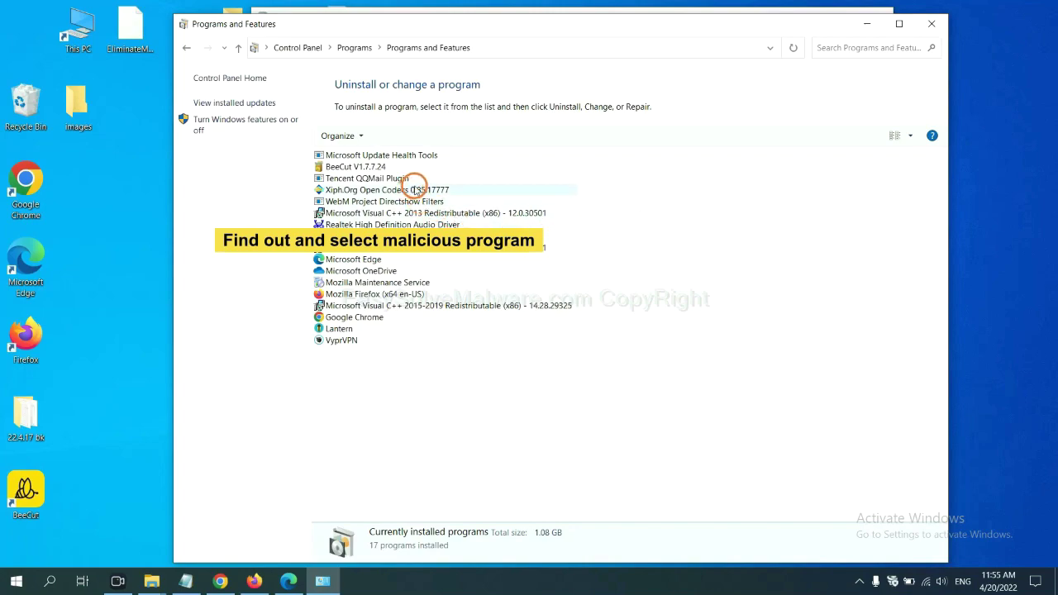
{"action": "left_click", "coordinate": [416, 190]}
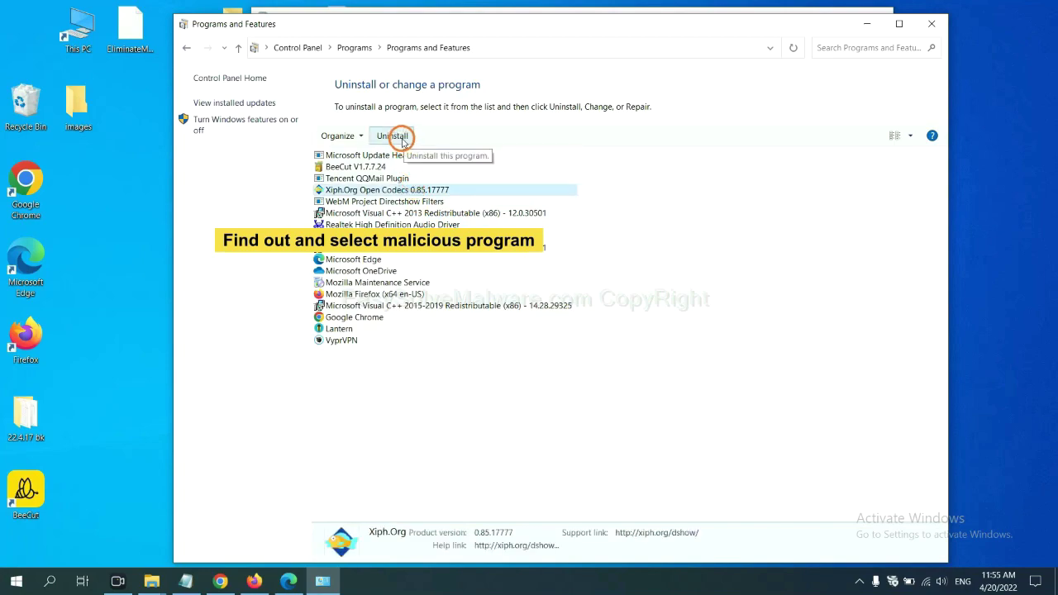
{"action": "left_click", "coordinate": [936, 27]}
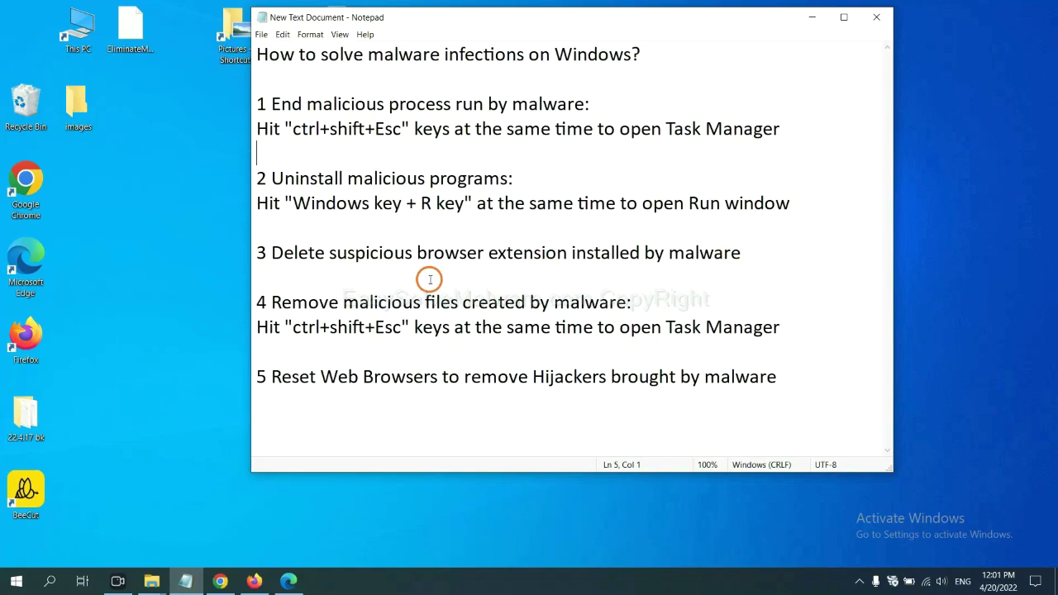
Show Chrome's Extensions page through More tools to check the Scroll To Top extension.
{"action": "left_click", "coordinate": [225, 582]}
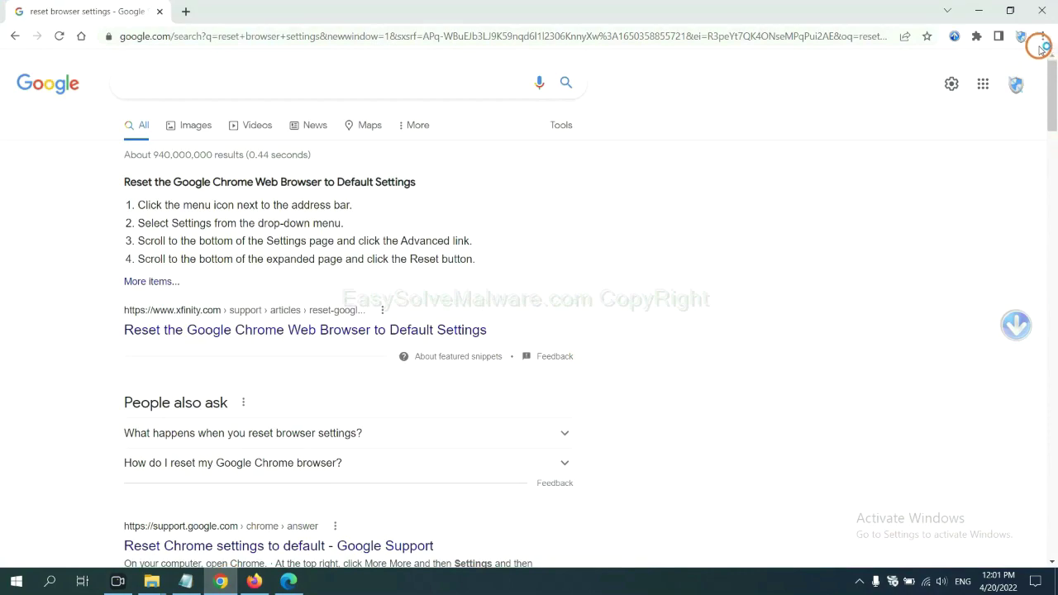
{"action": "left_click", "coordinate": [1042, 38]}
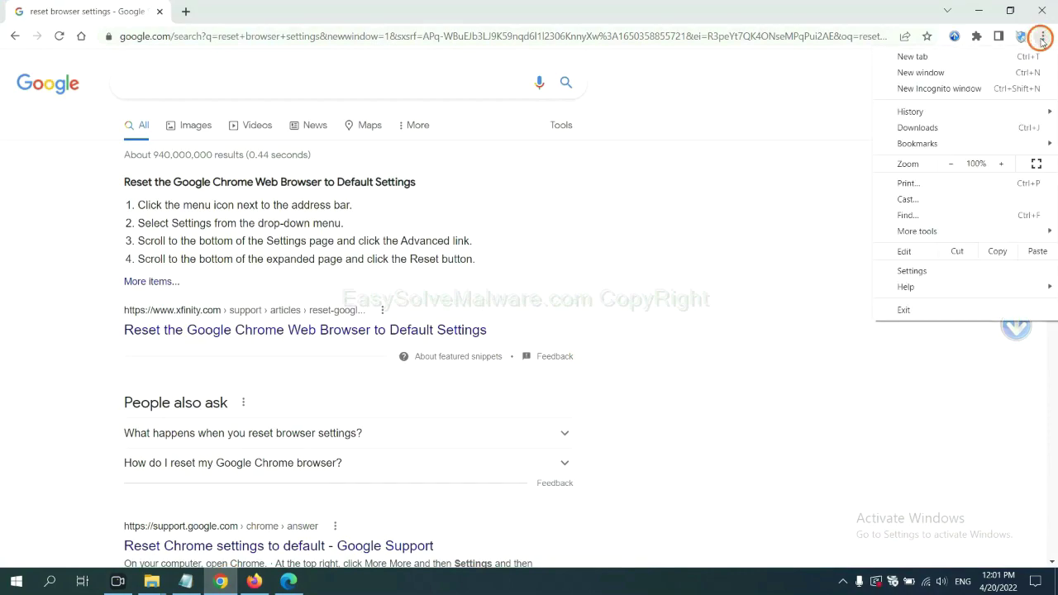
{"action": "left_click", "coordinate": [949, 231]}
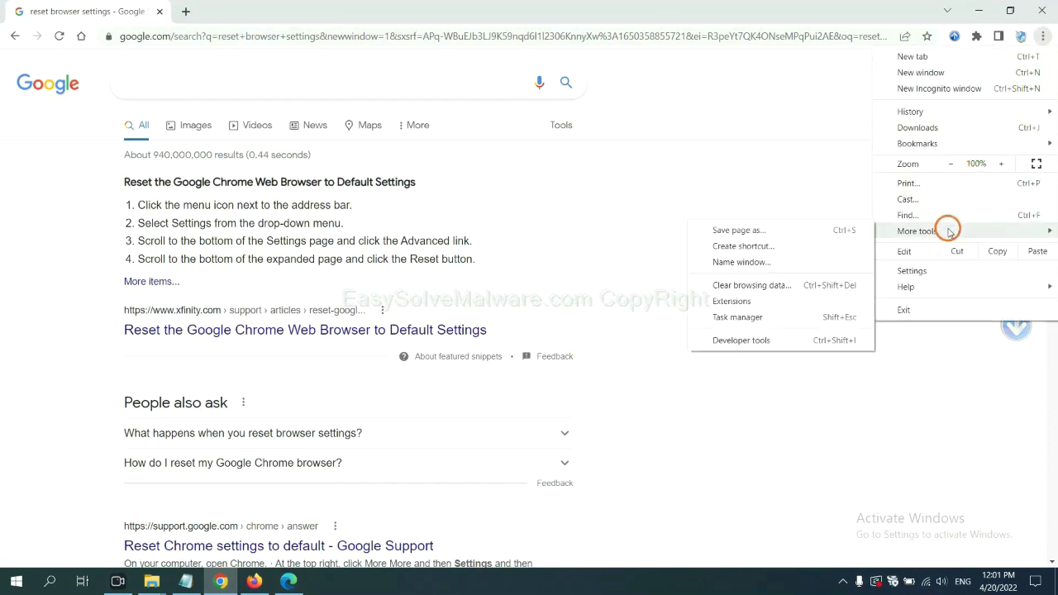
{"action": "left_click", "coordinate": [779, 299]}
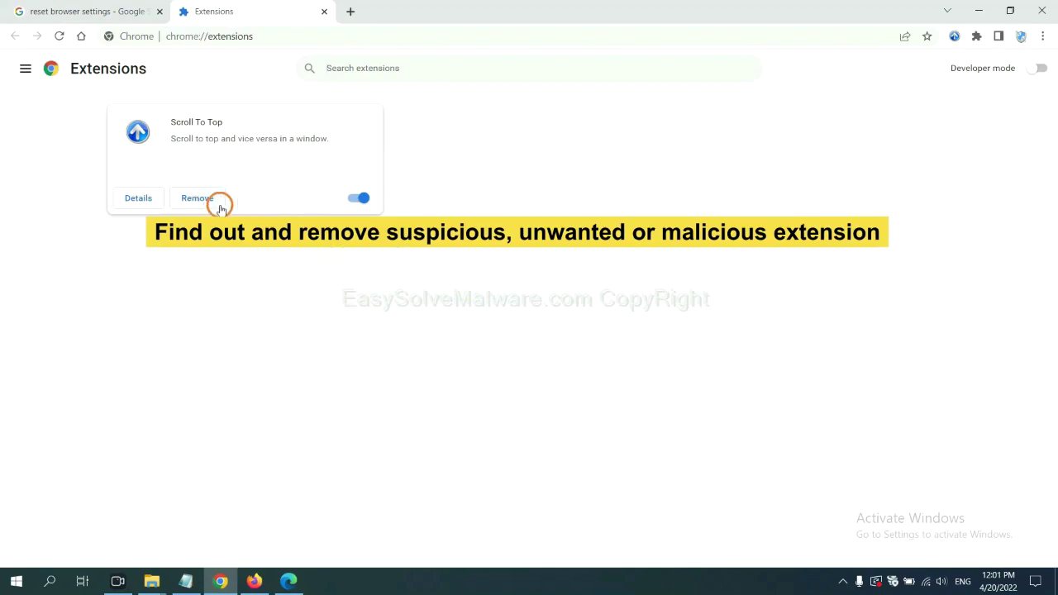
Open Firefox's Add-ons Manager and show the options for GIPHY for Firefox.
{"action": "left_click", "coordinate": [253, 581]}
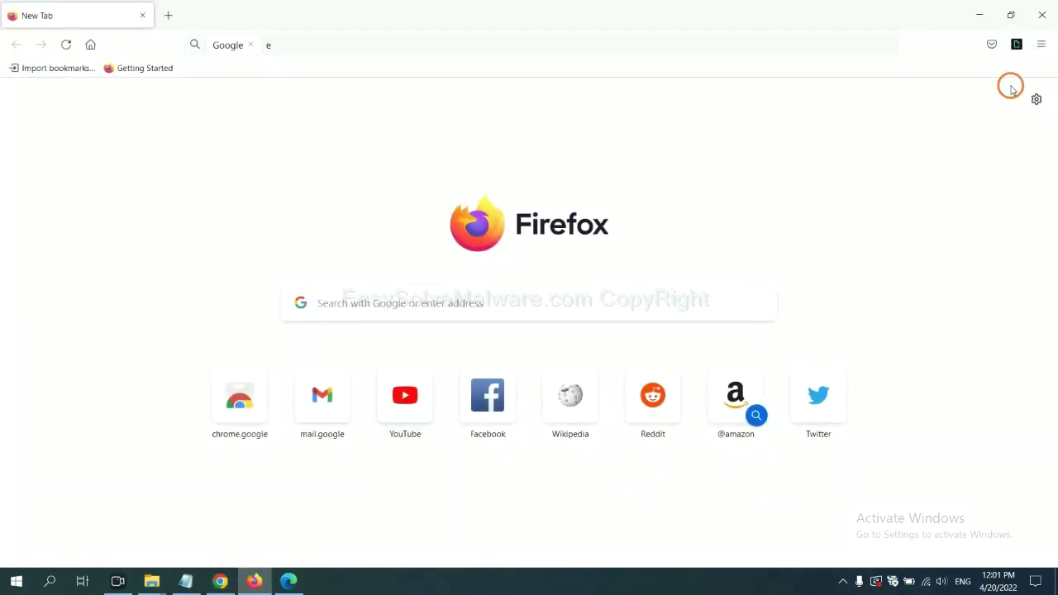
{"action": "left_click", "coordinate": [1043, 44]}
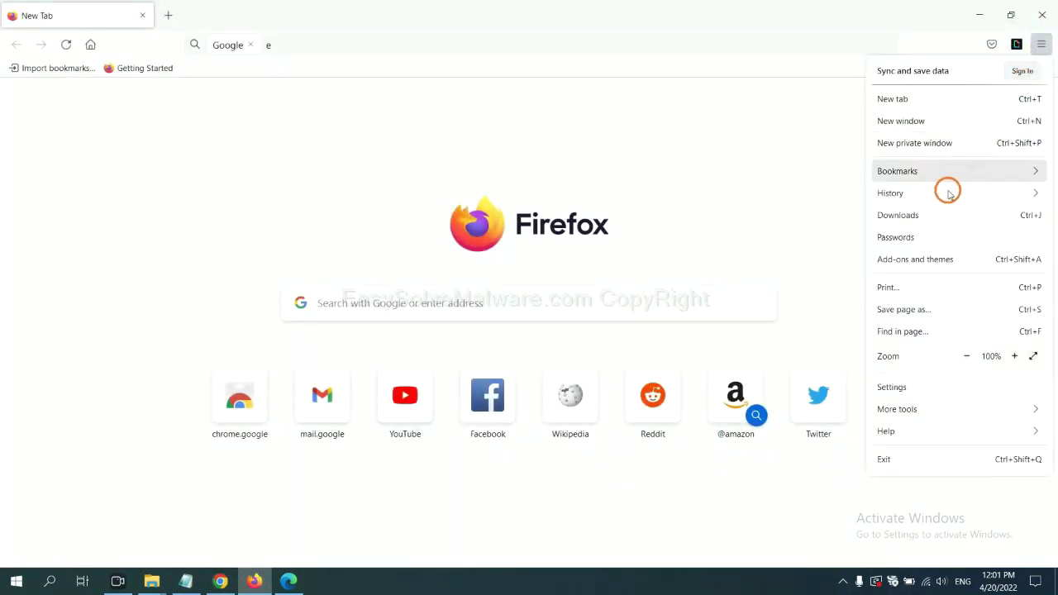
{"action": "left_click", "coordinate": [924, 265]}
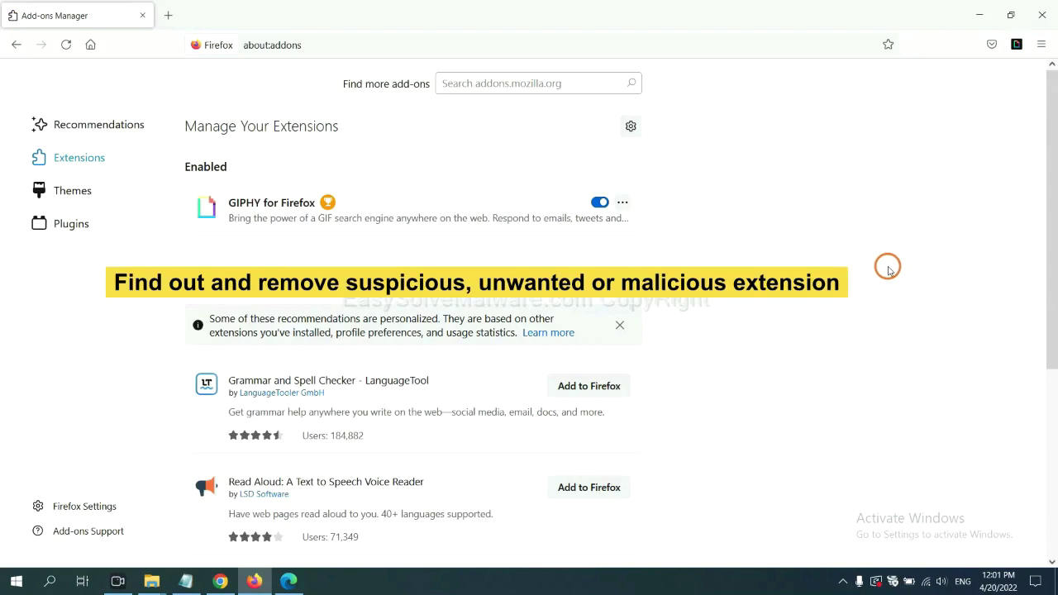
{"action": "left_click", "coordinate": [622, 203]}
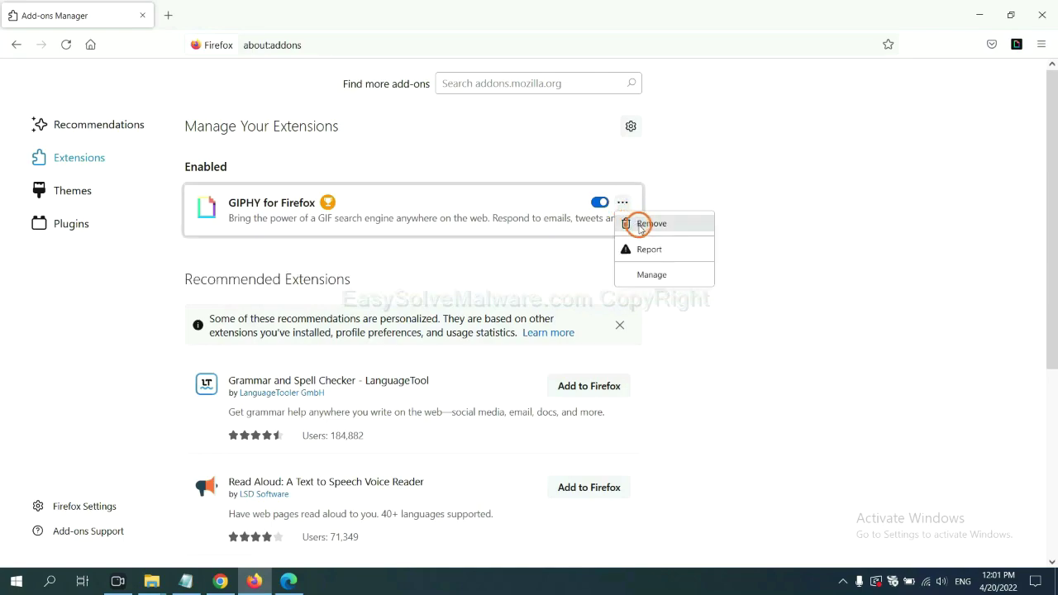
{"action": "left_click", "coordinate": [289, 582]}
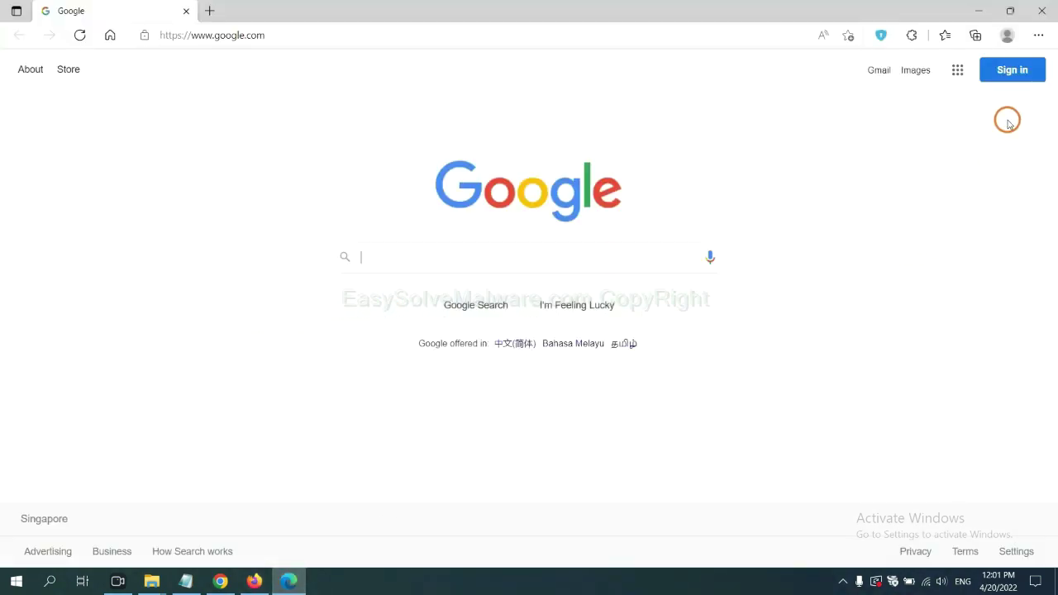
Remove the ArcVpn Free Fast VPN Proxy extension from Edge's extension manager.
{"action": "left_click", "coordinate": [1036, 37]}
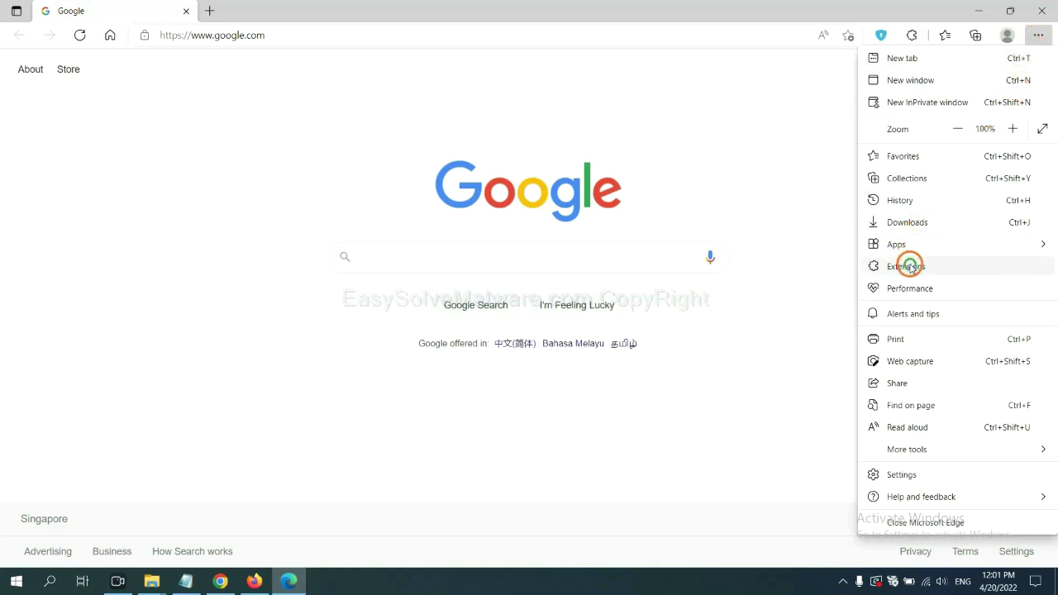
{"action": "right_click", "coordinate": [912, 268]}
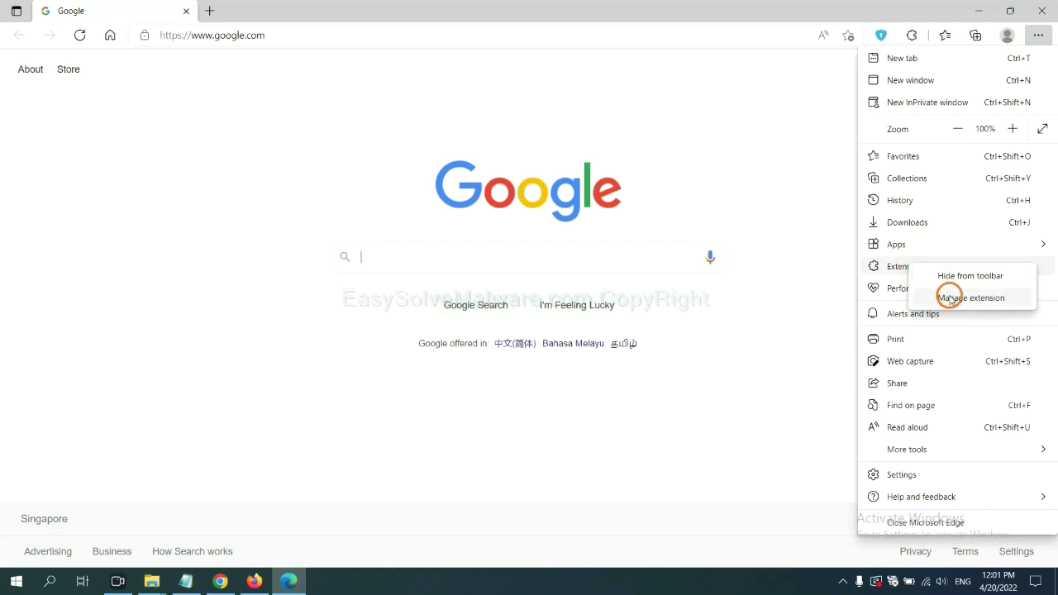
{"action": "left_click", "coordinate": [951, 299]}
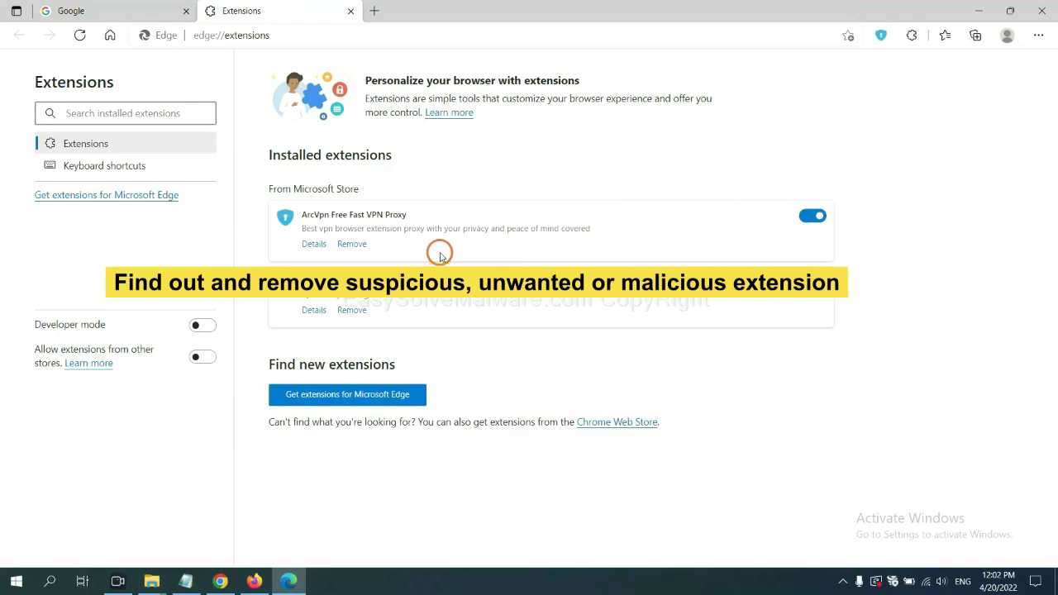
{"action": "left_click", "coordinate": [362, 247]}
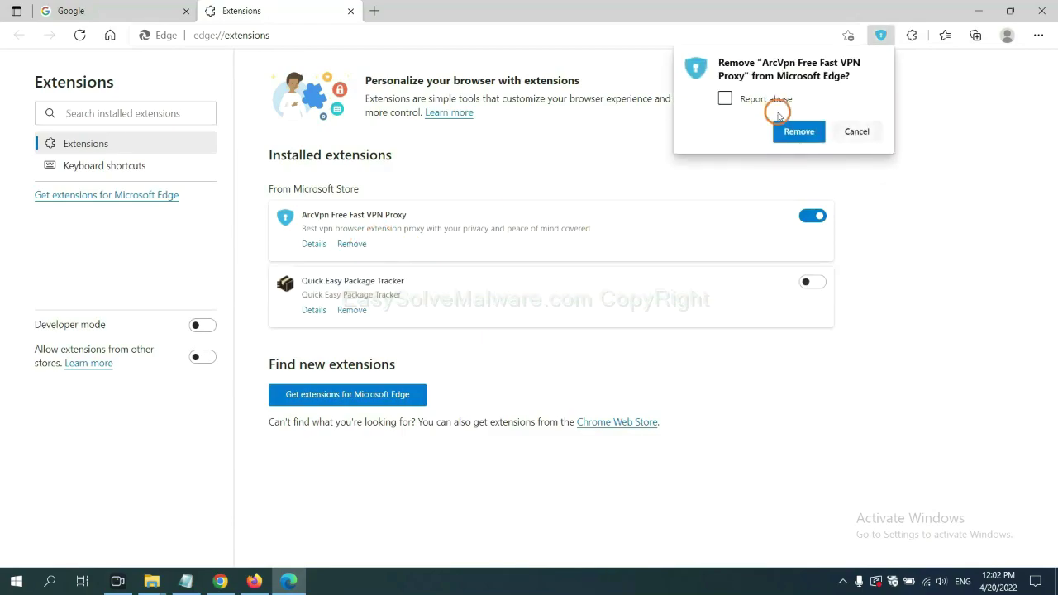
{"action": "left_click", "coordinate": [792, 139]}
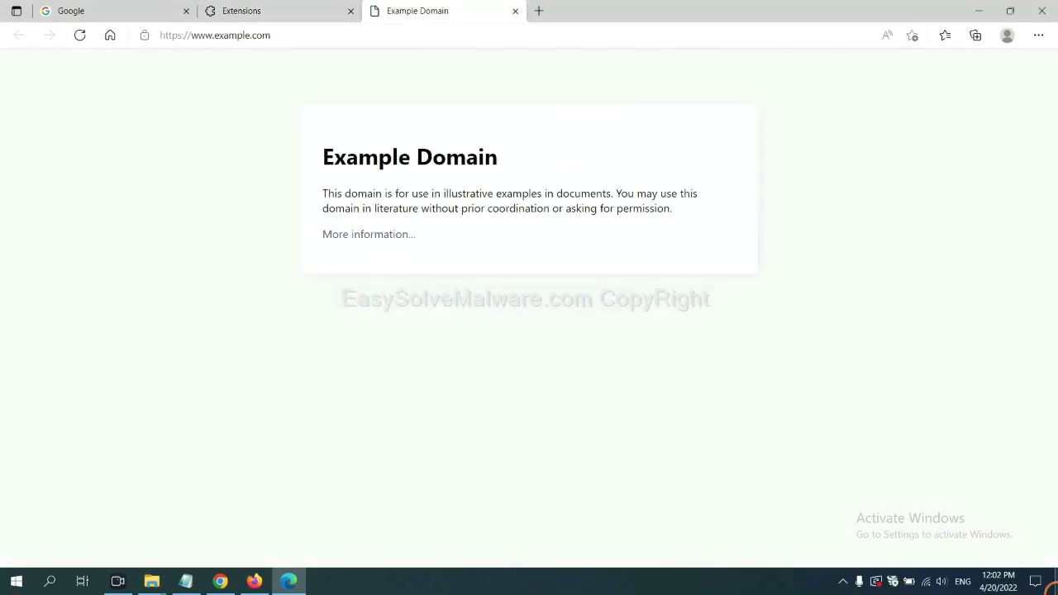
Review the step 4 regedit instructions in Notepad and open a Run box holding regedit beside them.
{"action": "left_click", "coordinate": [1050, 588]}
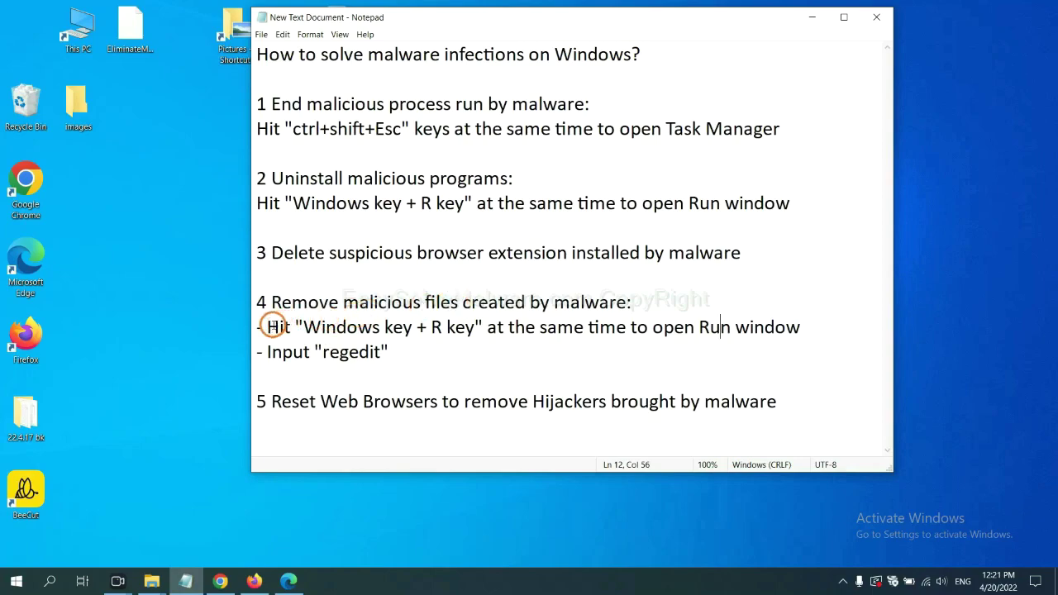
{"action": "mouse_move", "coordinate": [273, 327]}
{"action": "left_mouse_down"}
{"action": "mouse_move", "coordinate": [560, 331]}
{"action": "mouse_move", "coordinate": [598, 343]}
{"action": "left_mouse_up"}
{"action": "left_click", "coordinate": [615, 334]}
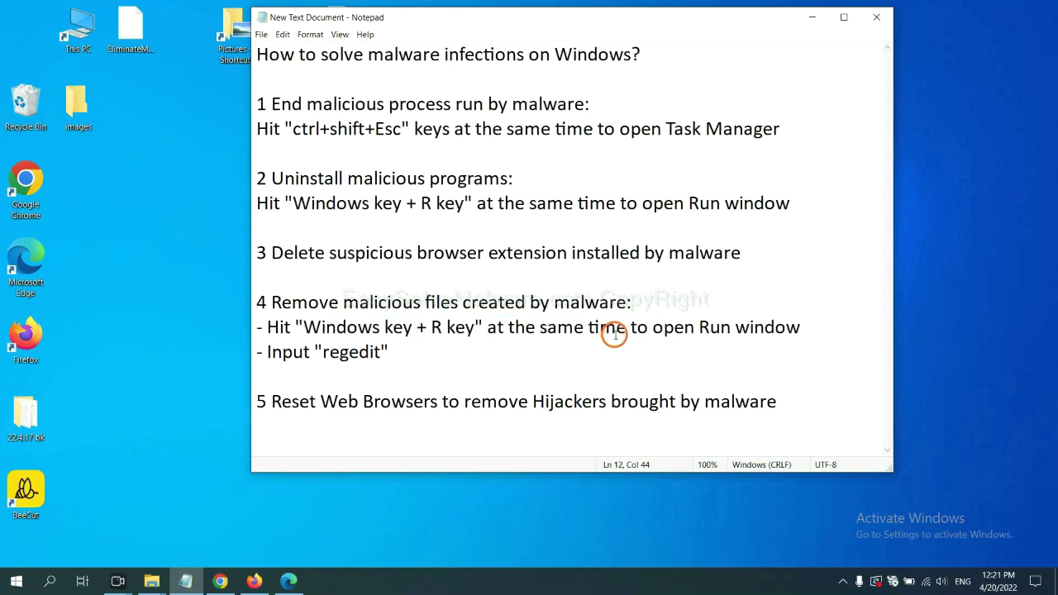
{"action": "key", "text": "super+r"}
{"action": "left_click_drag", "start_coordinate": [195, 418], "coordinate": [846, 219]}
{"action": "left_click", "coordinate": [747, 289]}
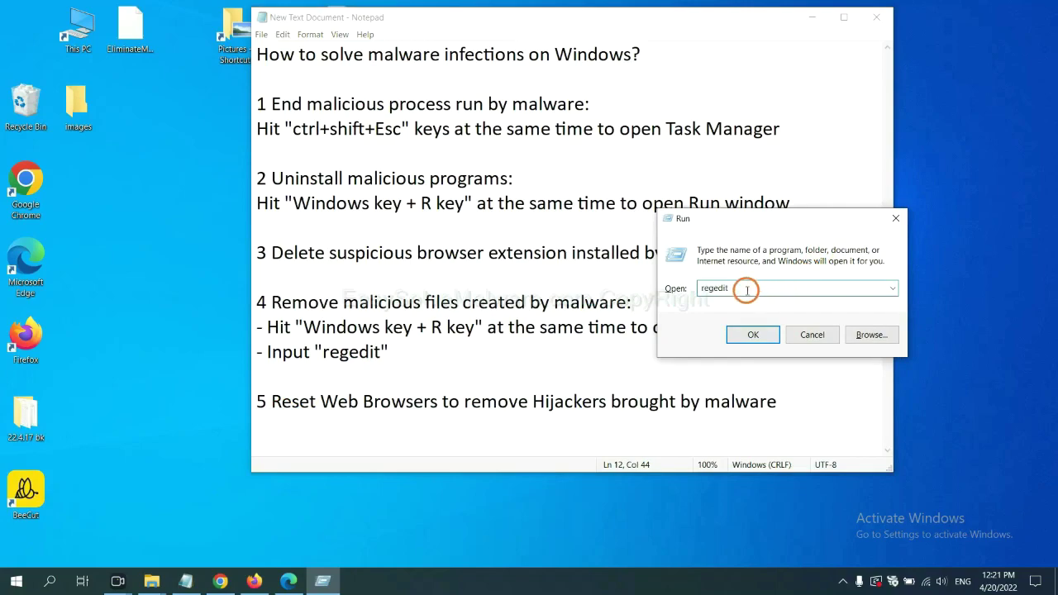
Launch Registry Editor and search the registry for 'be' using Edit > Find.
{"action": "left_click", "coordinate": [753, 334]}
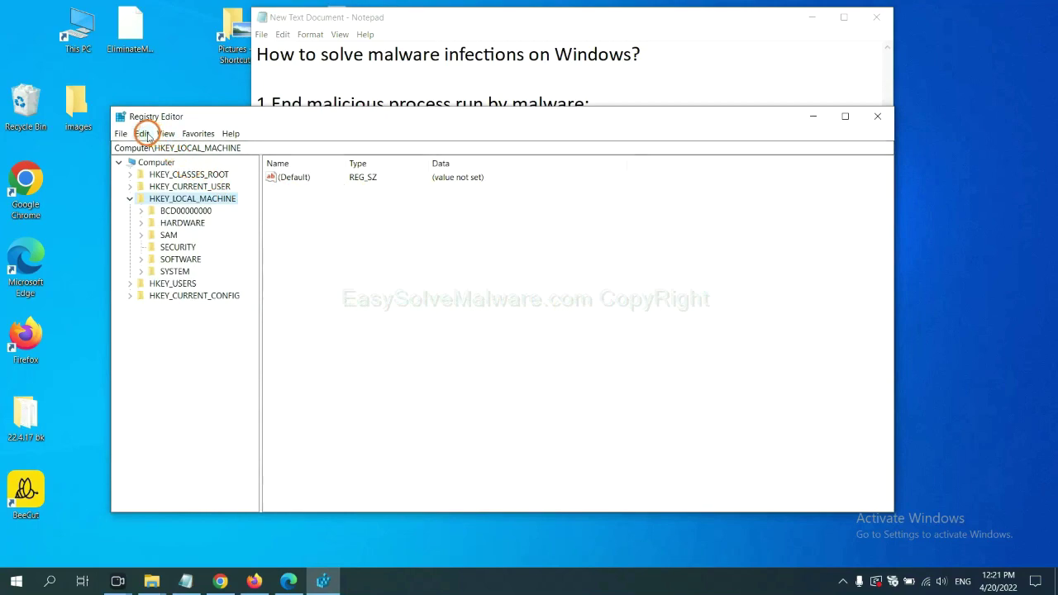
{"action": "left_click", "coordinate": [144, 134]}
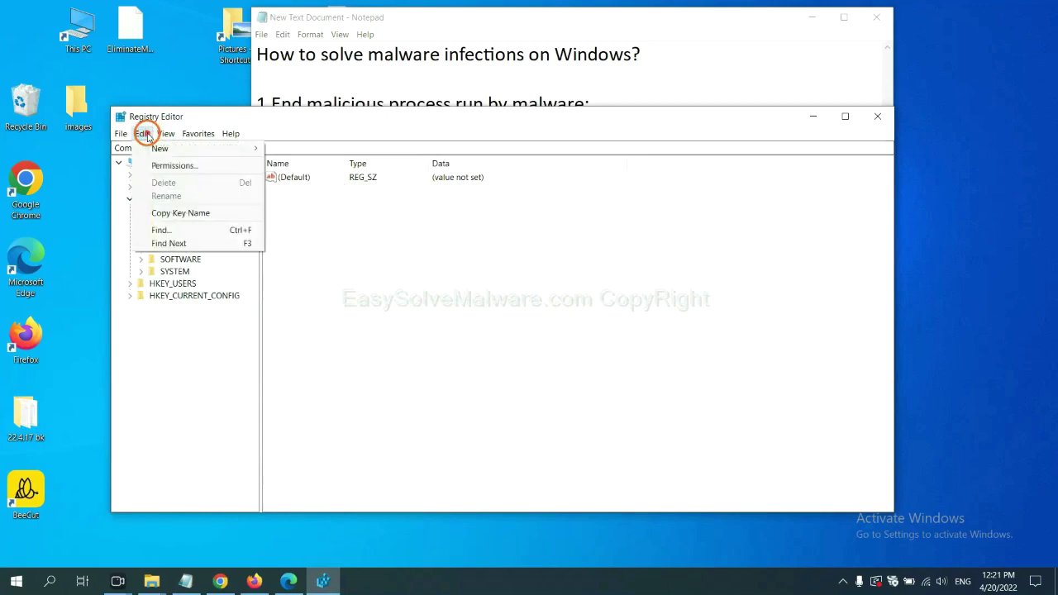
{"action": "left_click", "coordinate": [186, 231]}
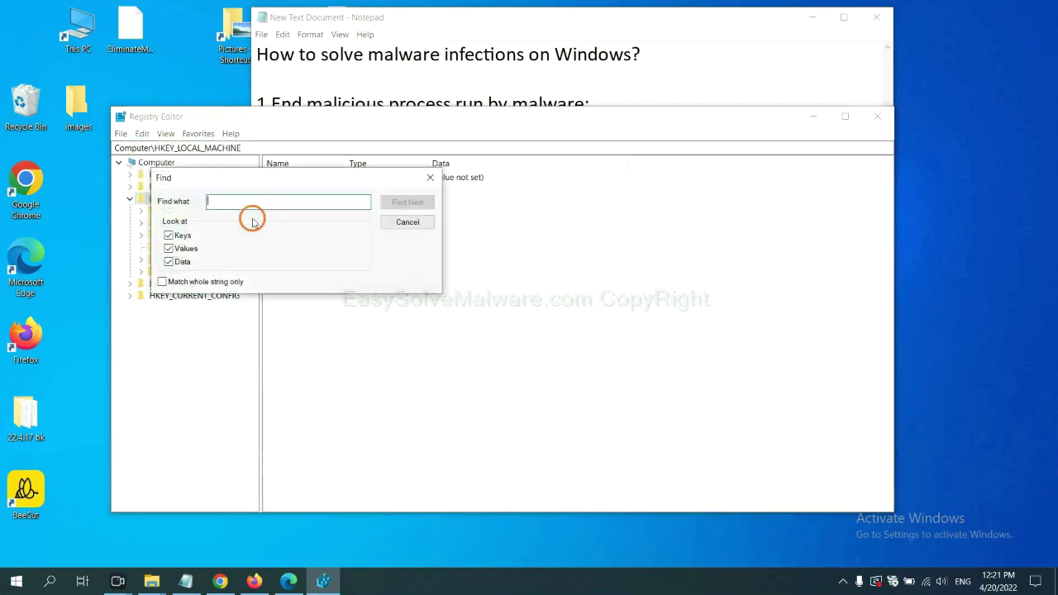
{"action": "left_click_drag", "start_coordinate": [297, 175], "coordinate": [405, 202]}
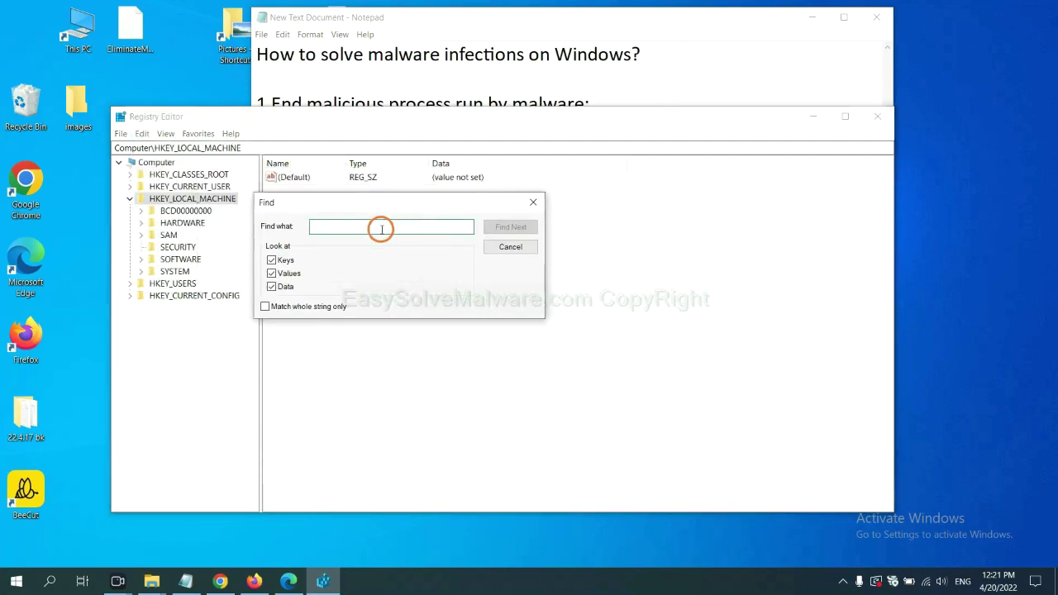
{"action": "left_click", "coordinate": [382, 231]}
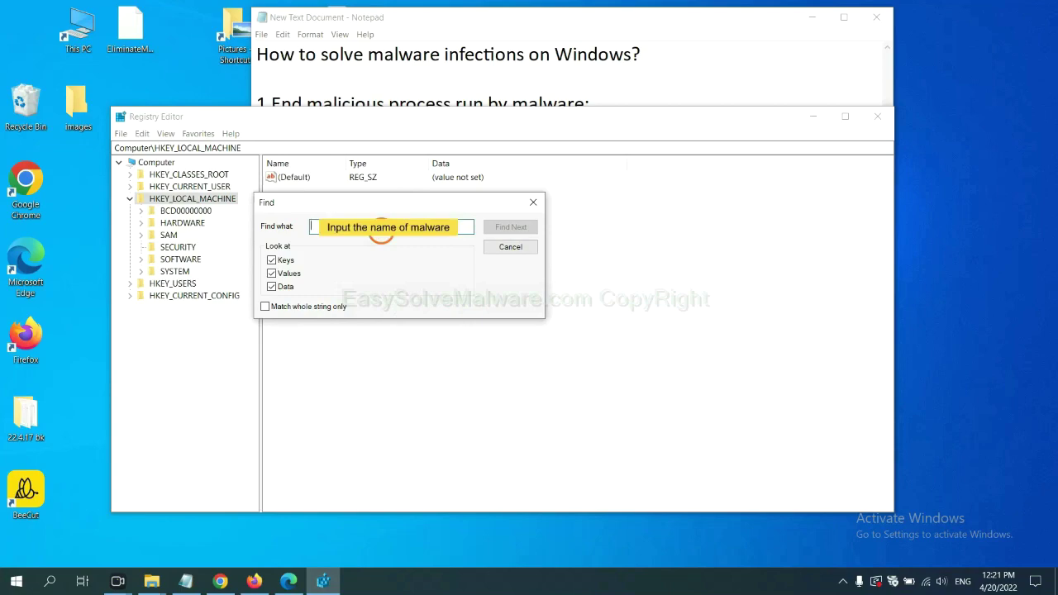
{"action": "type", "text": "be"}
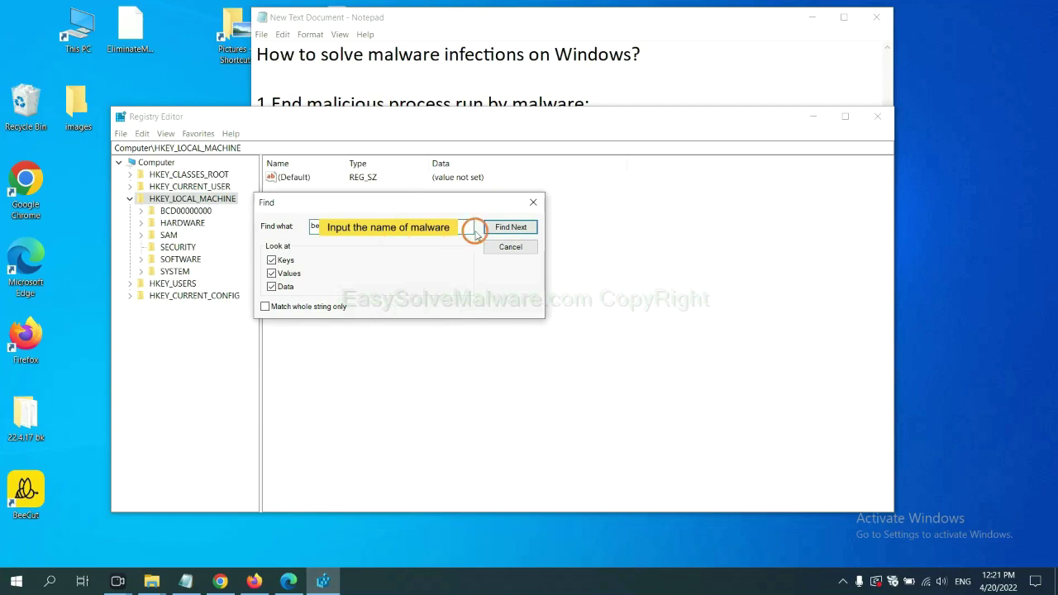
{"action": "left_click", "coordinate": [510, 228]}
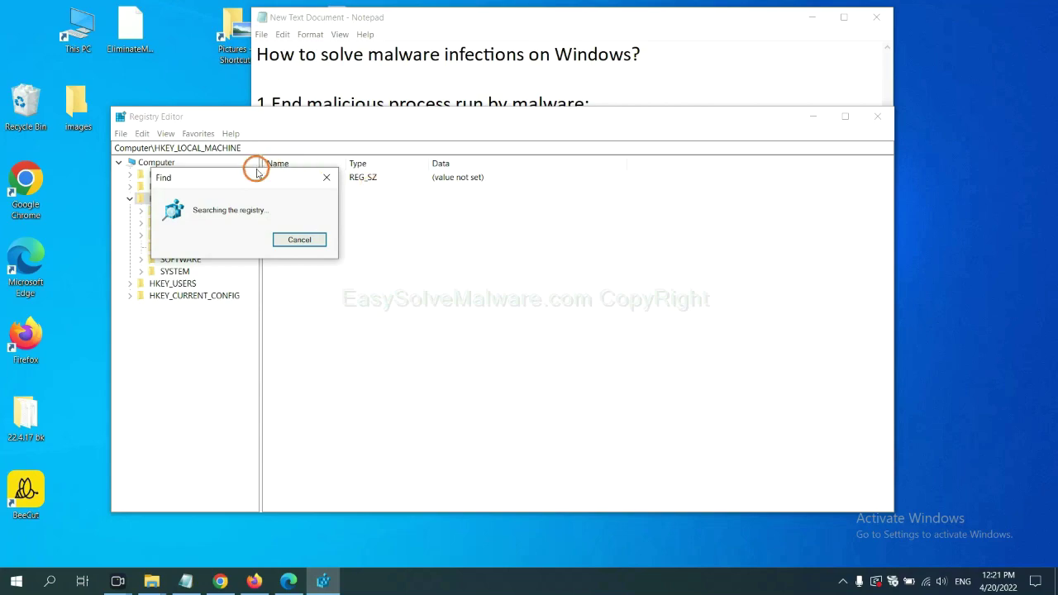
Bring up the context menu of the FEATURE_BROWSER_EMULATION key found by the registry search.
{"action": "left_click_drag", "start_coordinate": [256, 176], "coordinate": [426, 175]}
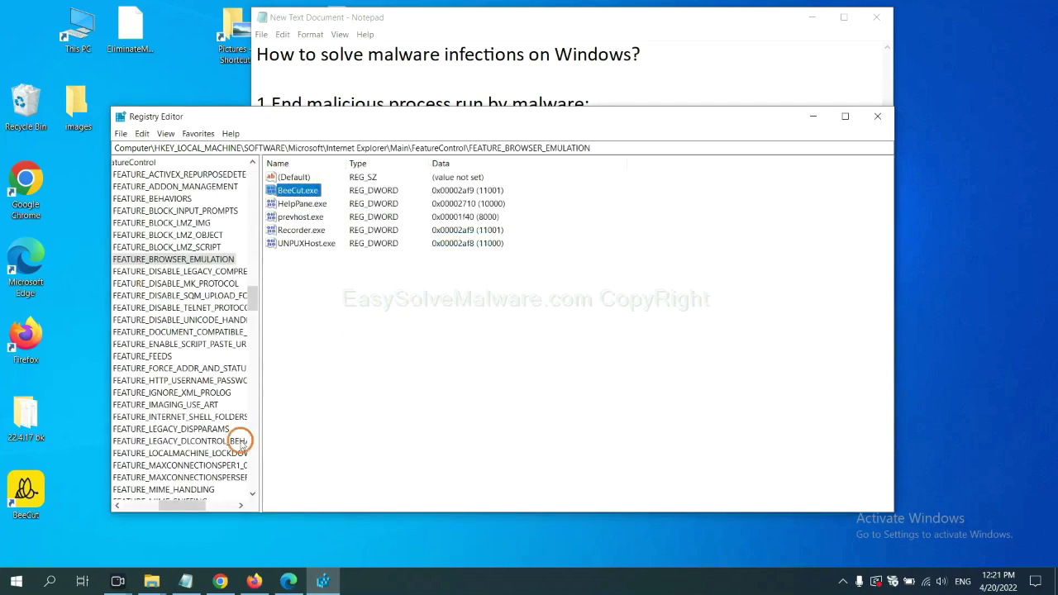
{"action": "left_click_drag", "start_coordinate": [182, 506], "coordinate": [170, 504]}
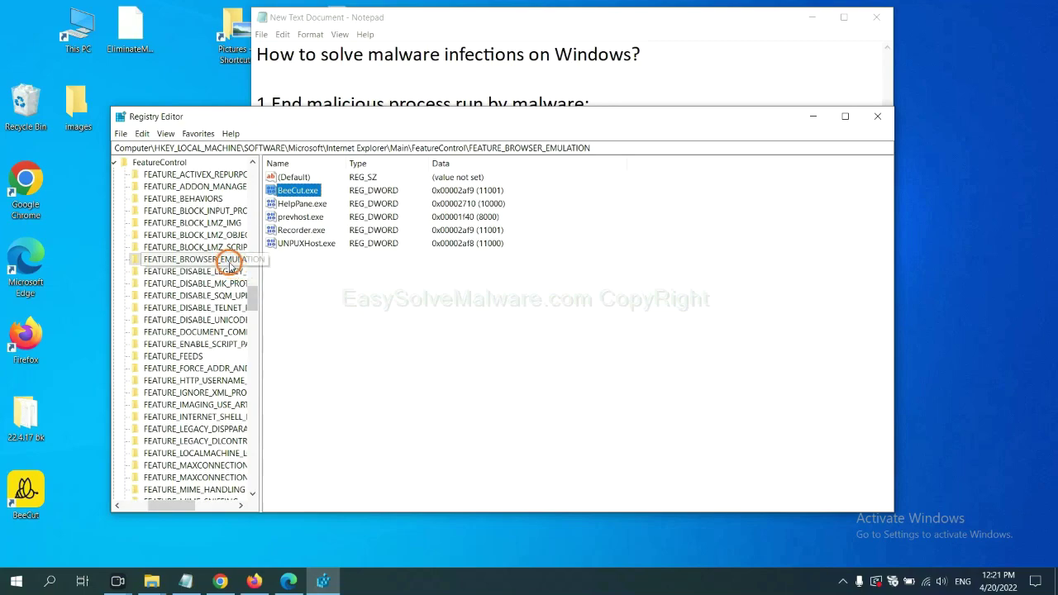
{"action": "right_click", "coordinate": [213, 259]}
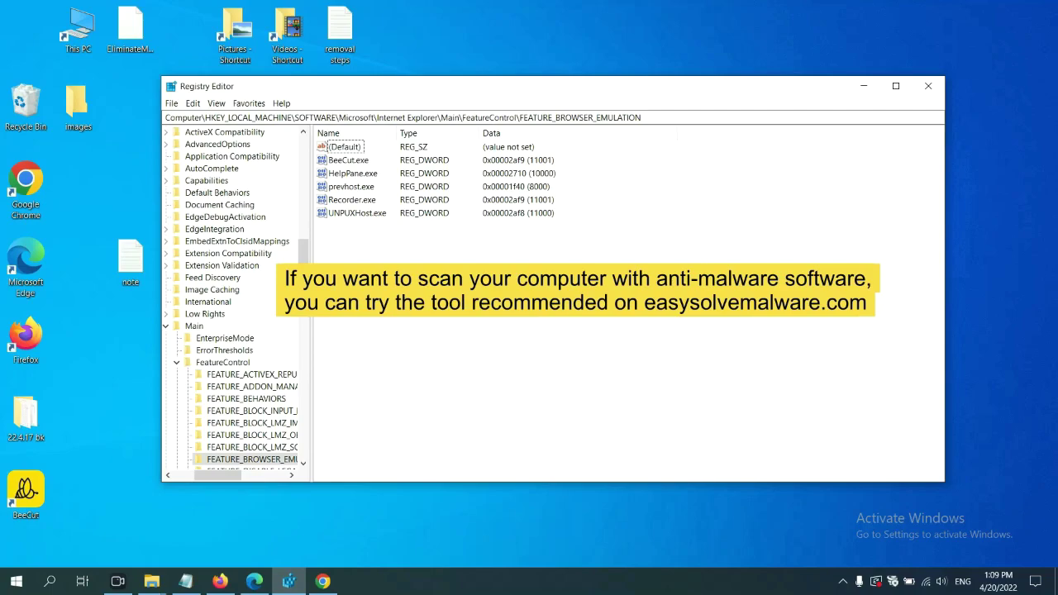
Review the easysolvemalware.com removal guide in Chrome before returning to the Notepad removal steps.
{"action": "left_click", "coordinate": [323, 581]}
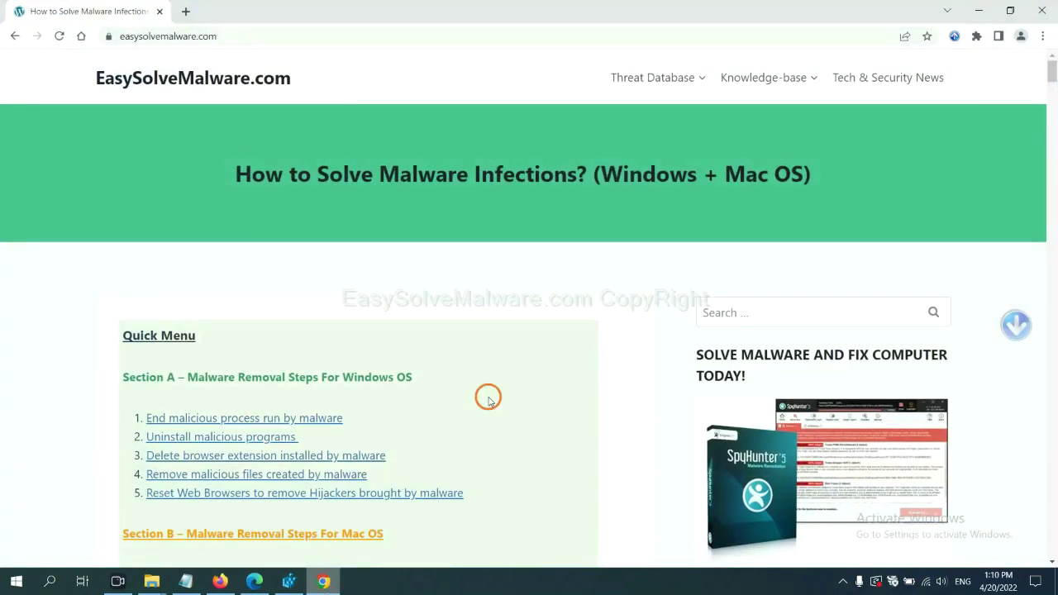
{"action": "scroll", "coordinate": [766, 372], "scroll_direction": "down", "scroll_amount": 1}
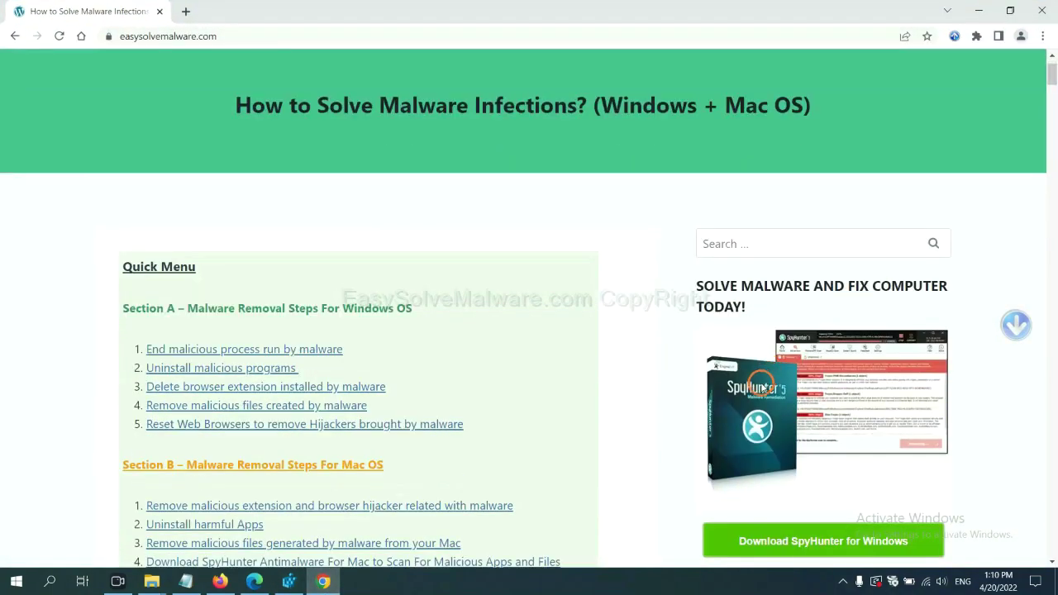
{"action": "scroll", "coordinate": [762, 380], "scroll_direction": "up", "scroll_amount": 1}
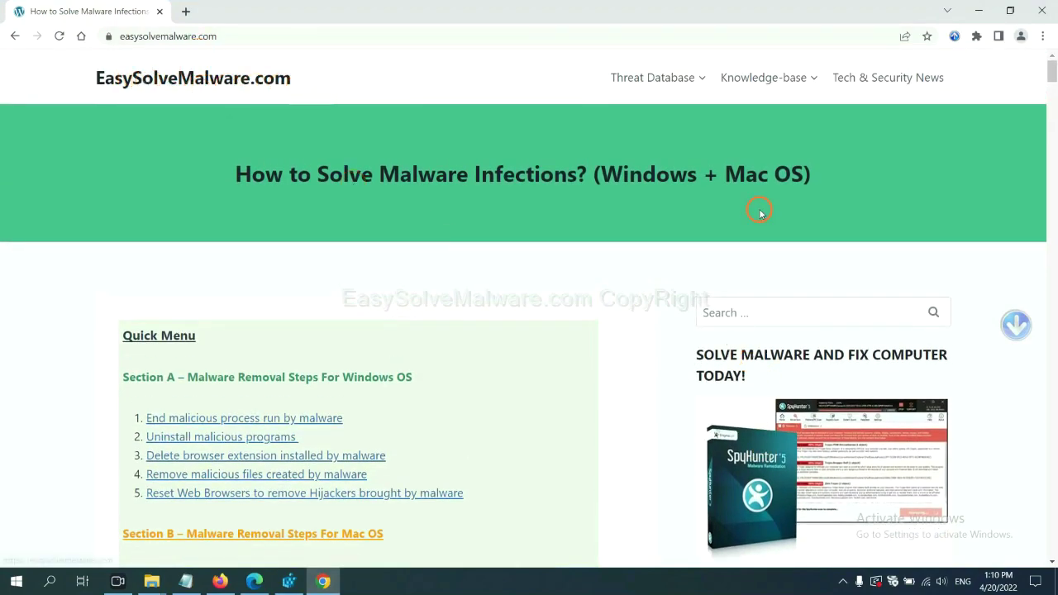
{"action": "scroll", "coordinate": [769, 248], "scroll_direction": "down", "scroll_amount": 3}
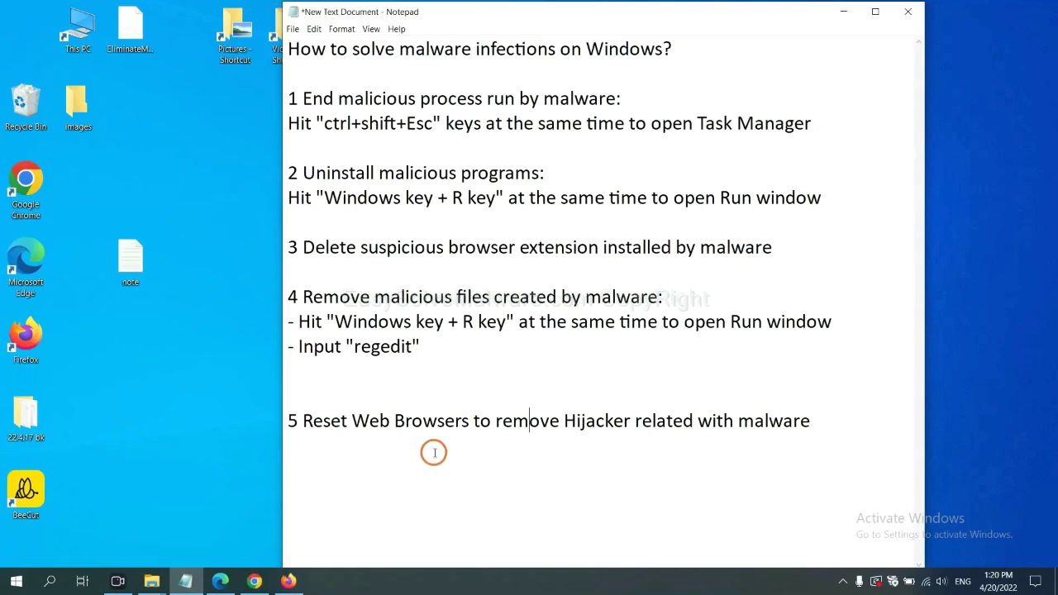
Search Chrome settings for 'reset' and start restoring settings to their original defaults.
{"action": "left_click", "coordinate": [248, 583]}
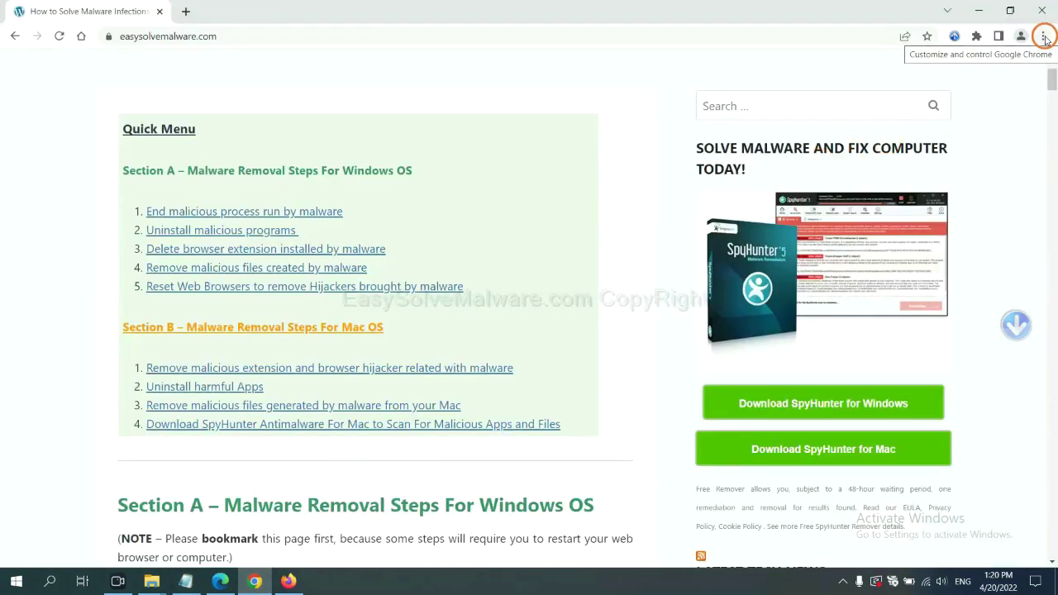
{"action": "left_click", "coordinate": [1044, 39]}
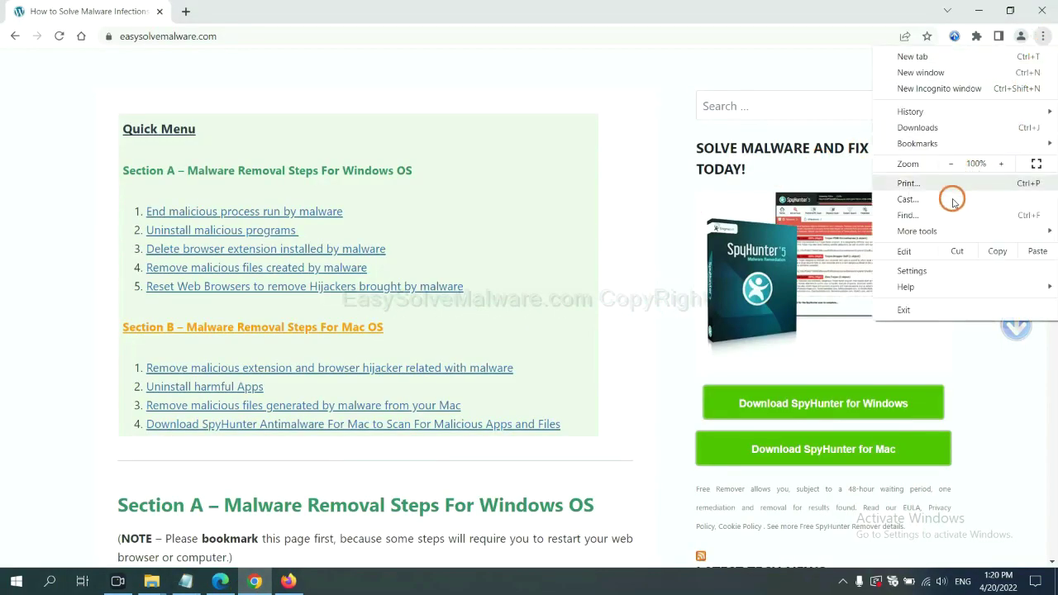
{"action": "left_click", "coordinate": [925, 269]}
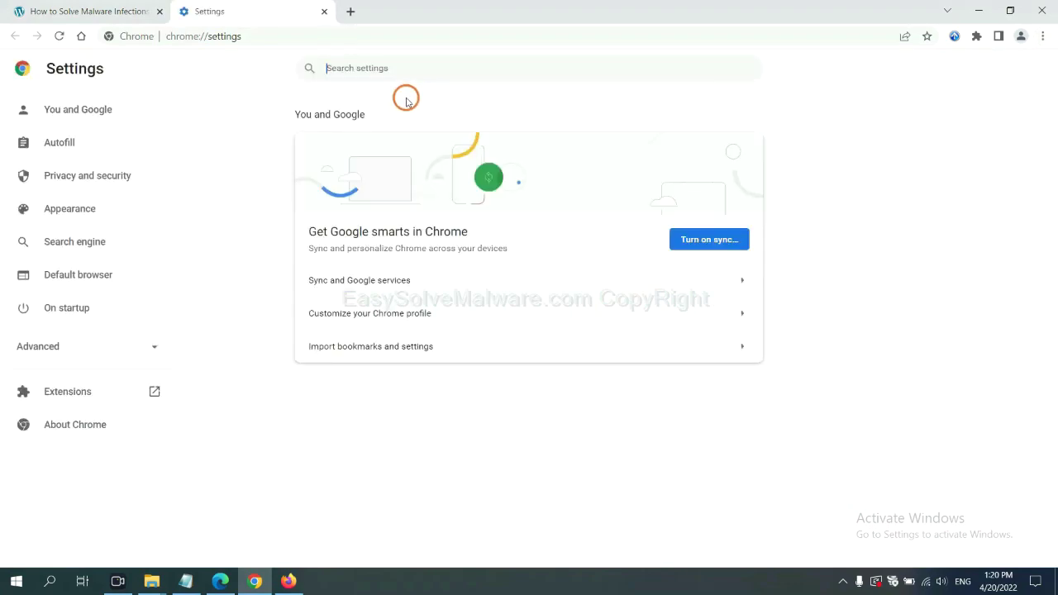
{"action": "type", "text": "reset"}
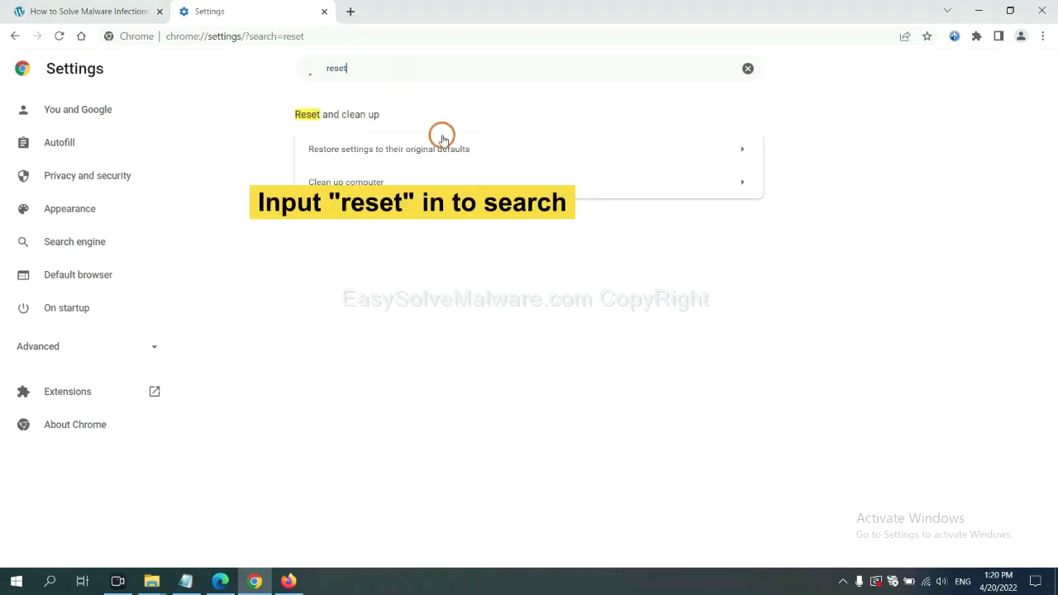
{"action": "left_click", "coordinate": [455, 149]}
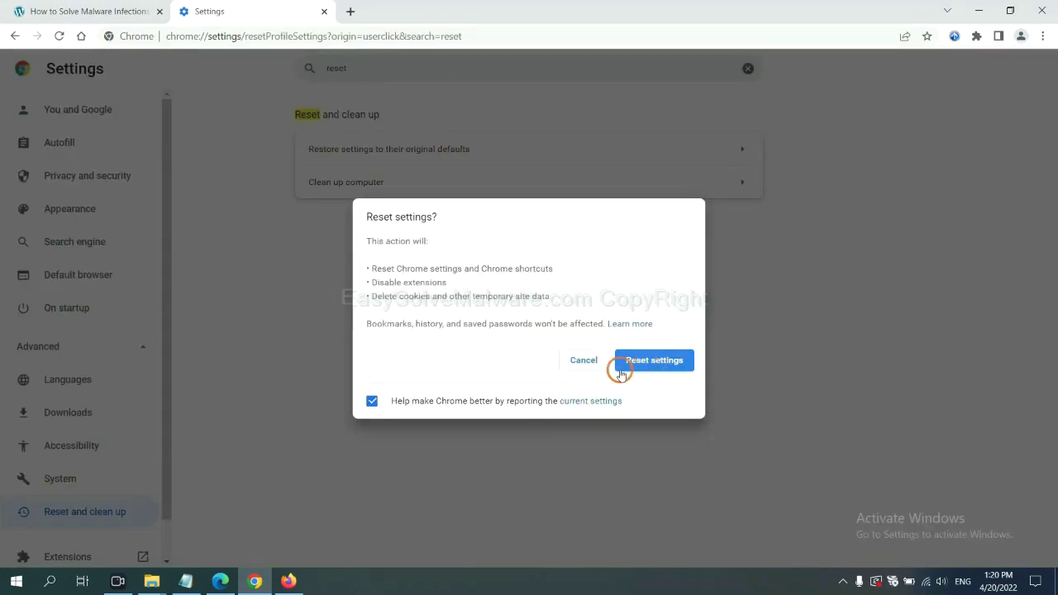
{"action": "left_click", "coordinate": [291, 579]}
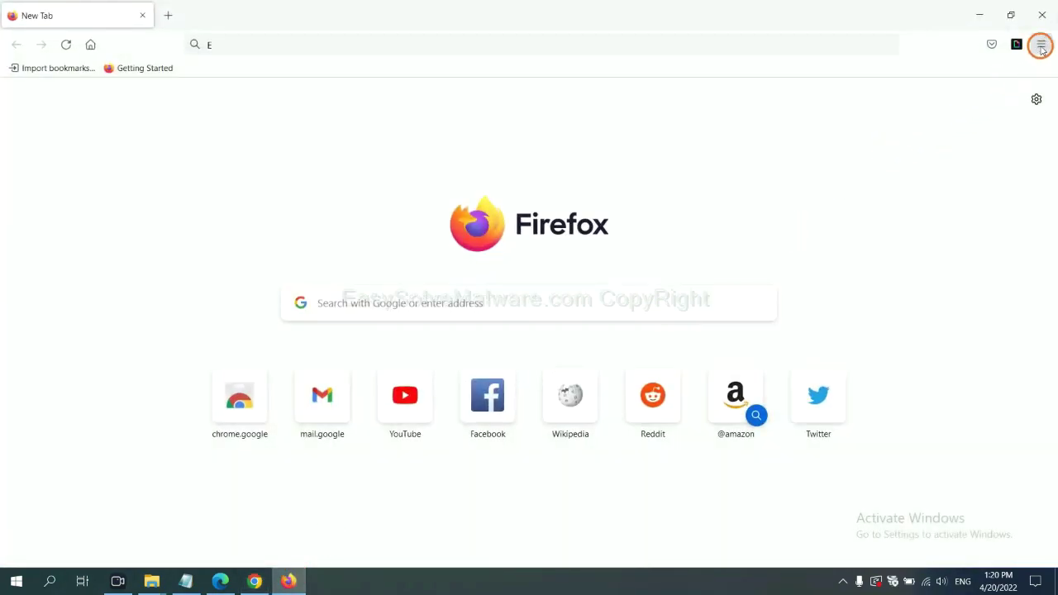
Refresh Firefox to default settings from its Troubleshooting Information page.
{"action": "left_click", "coordinate": [1042, 46]}
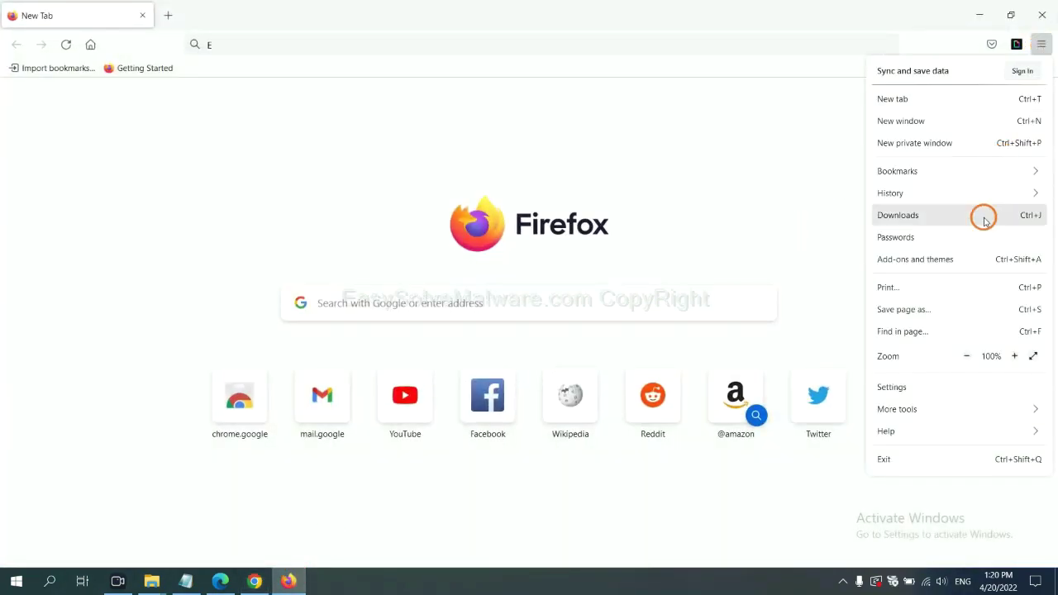
{"action": "left_click", "coordinate": [909, 430]}
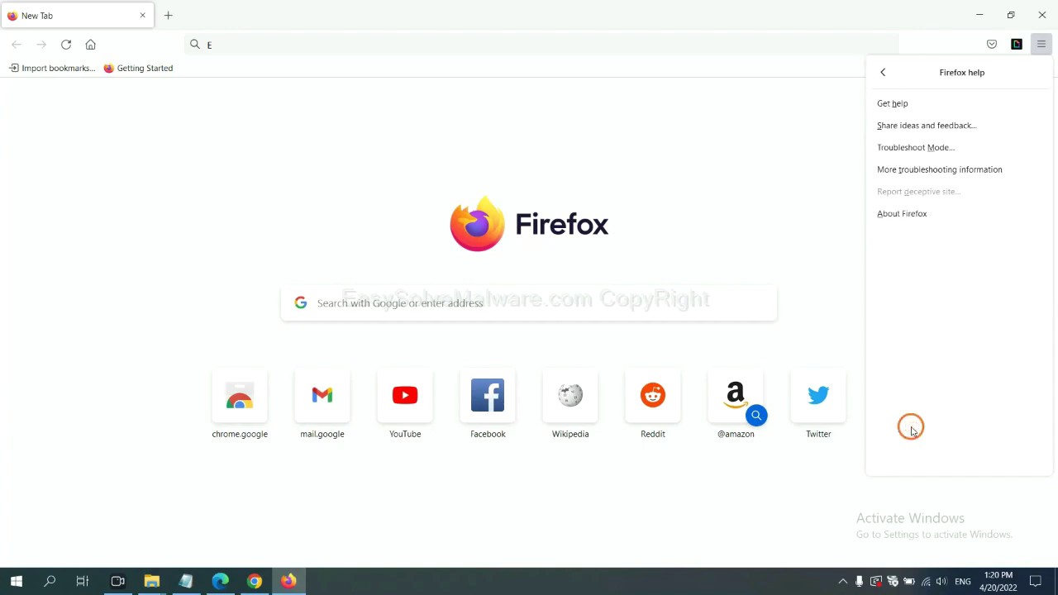
{"action": "left_click", "coordinate": [929, 169]}
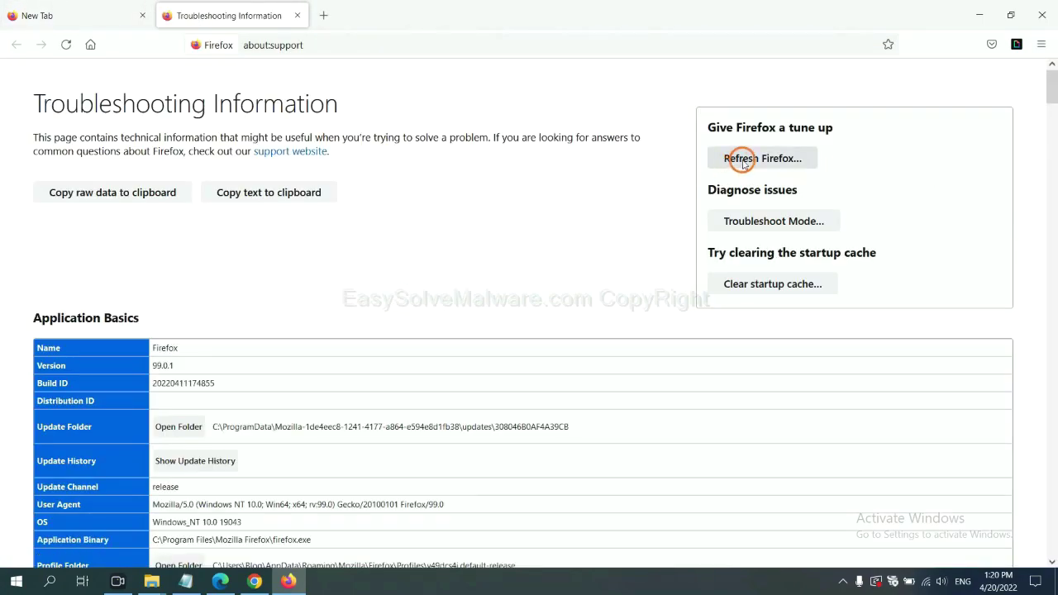
{"action": "left_click", "coordinate": [743, 163]}
{"action": "left_click", "coordinate": [575, 166]}
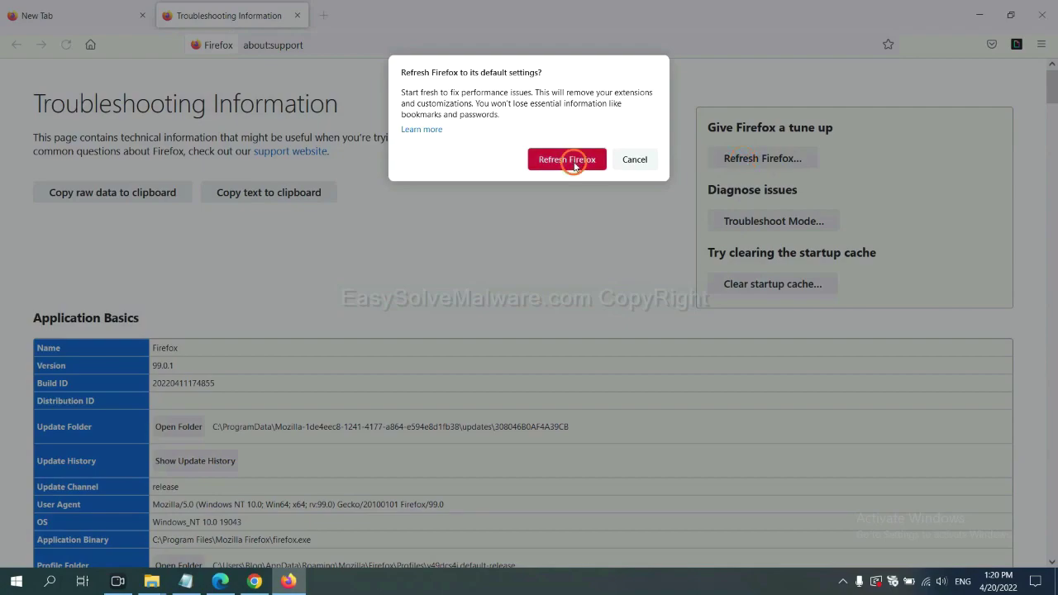
{"action": "left_click", "coordinate": [220, 581]}
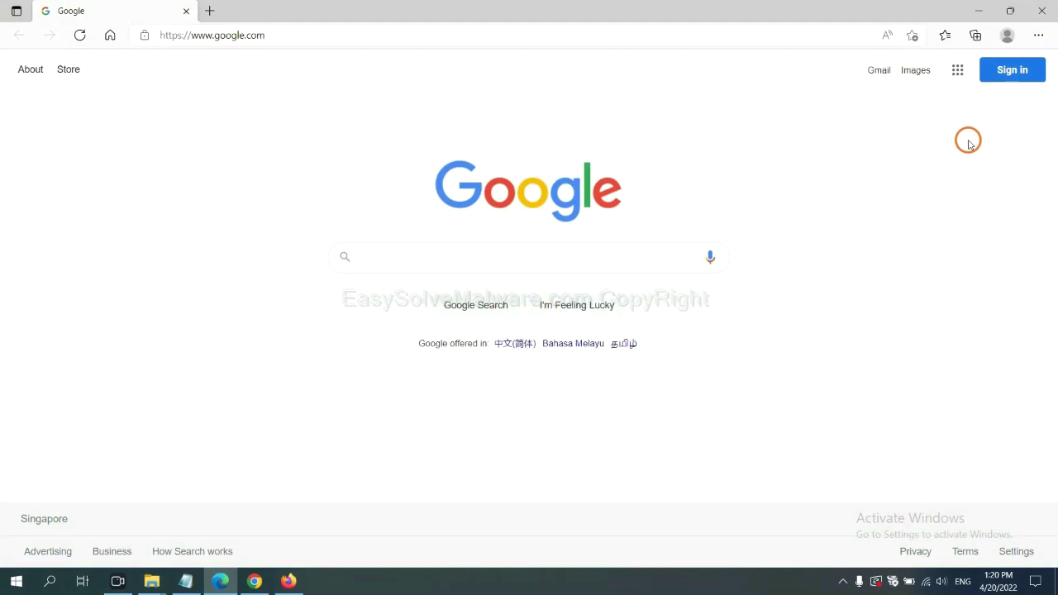
Search Edge settings for 'reset' and choose to restore settings to their default values.
{"action": "left_click", "coordinate": [1039, 35]}
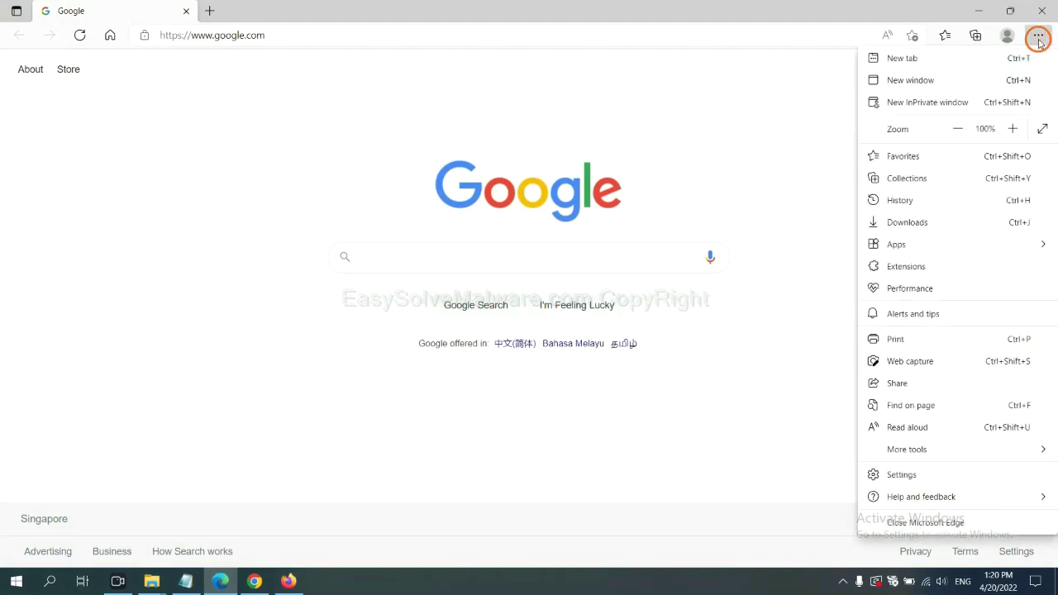
{"action": "left_click", "coordinate": [914, 476]}
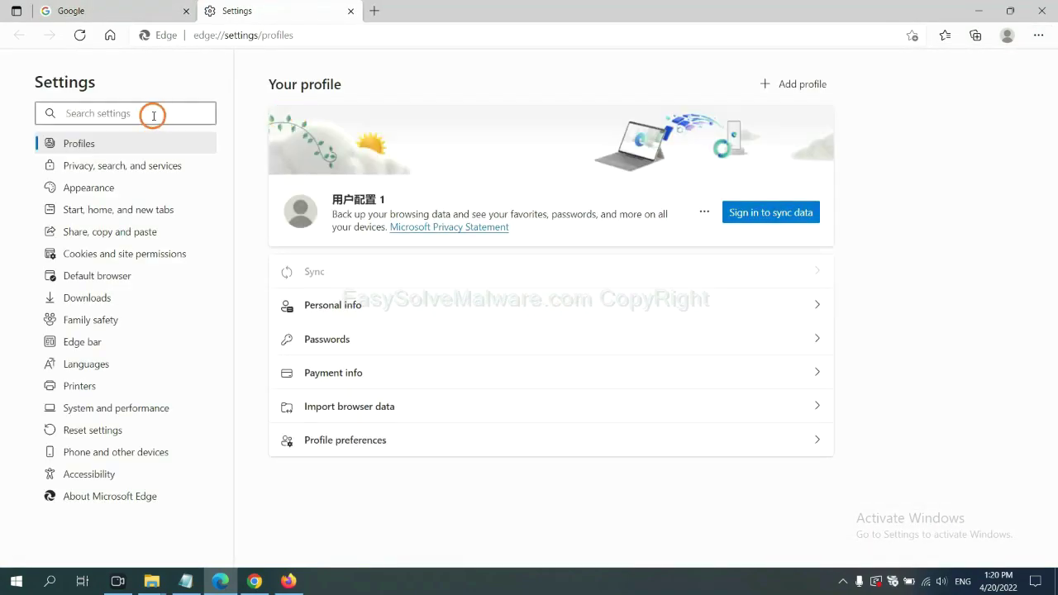
{"action": "type", "text": "re"}
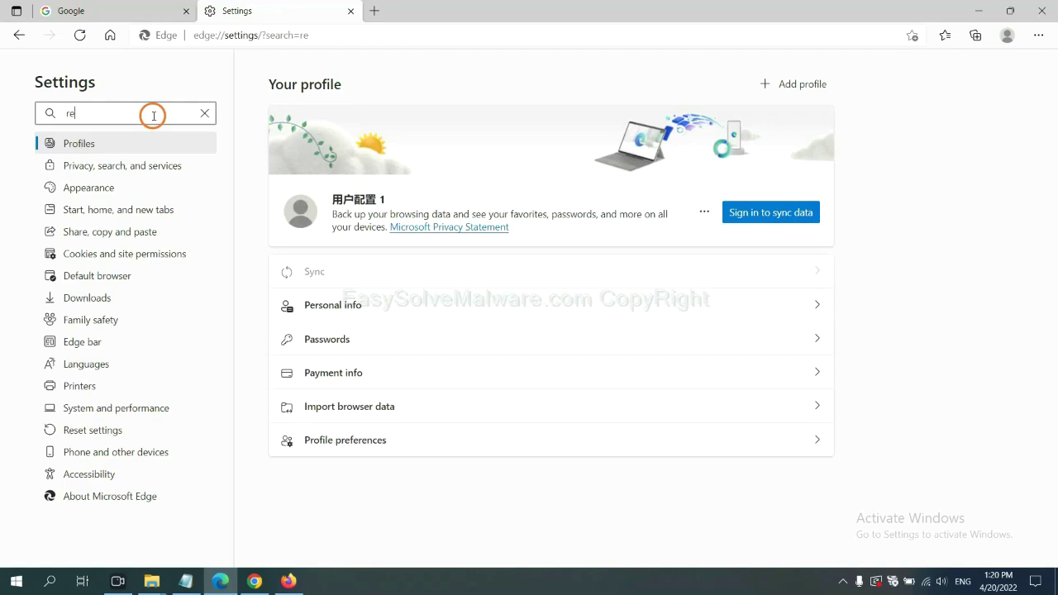
{"action": "type", "text": "set"}
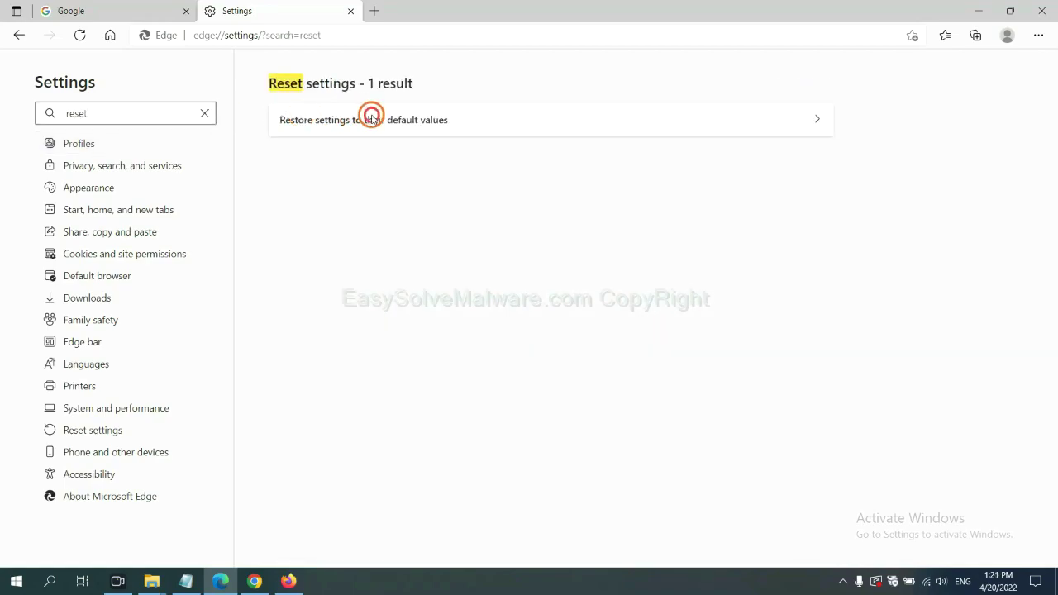
{"action": "left_click", "coordinate": [371, 116]}
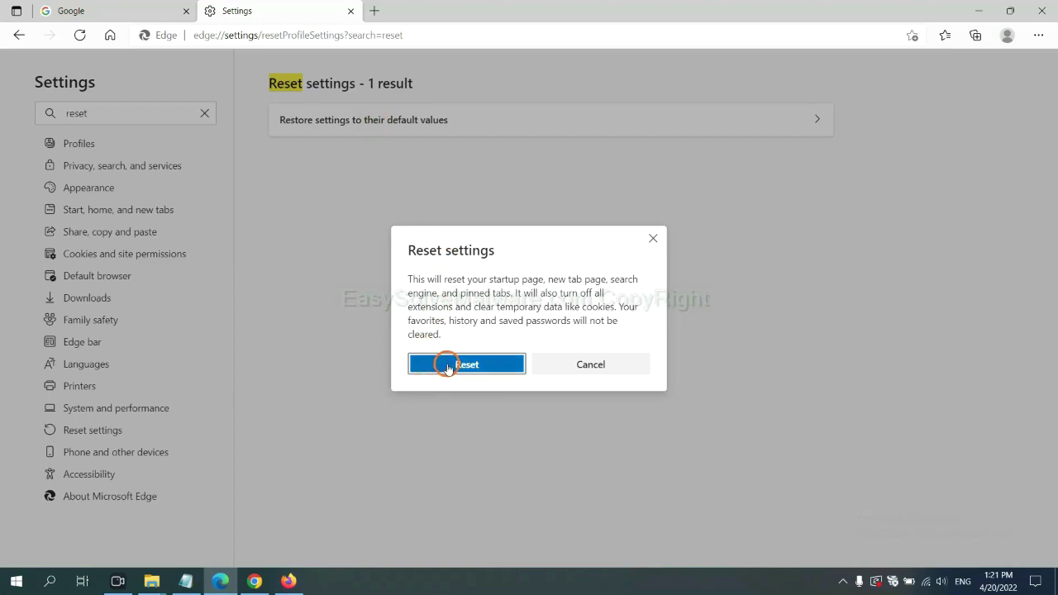